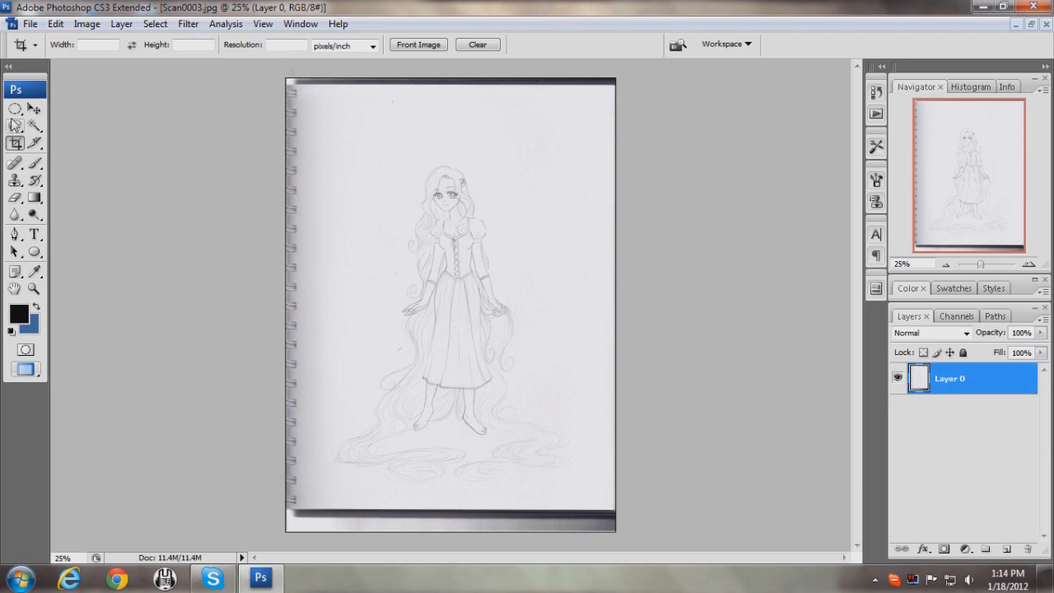
- Crop the scanned sketch closely around the figure and her trailing hair, removing the notebook binding and dark scan edges
left_click_drag(341, 126, 576, 489)
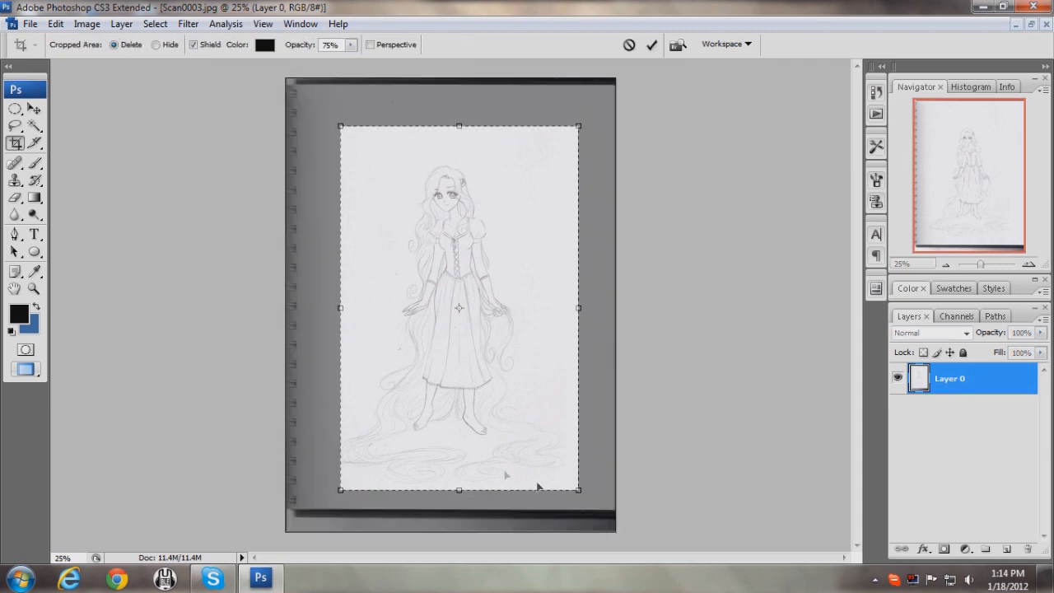
left_click_drag(340, 308, 331, 308)
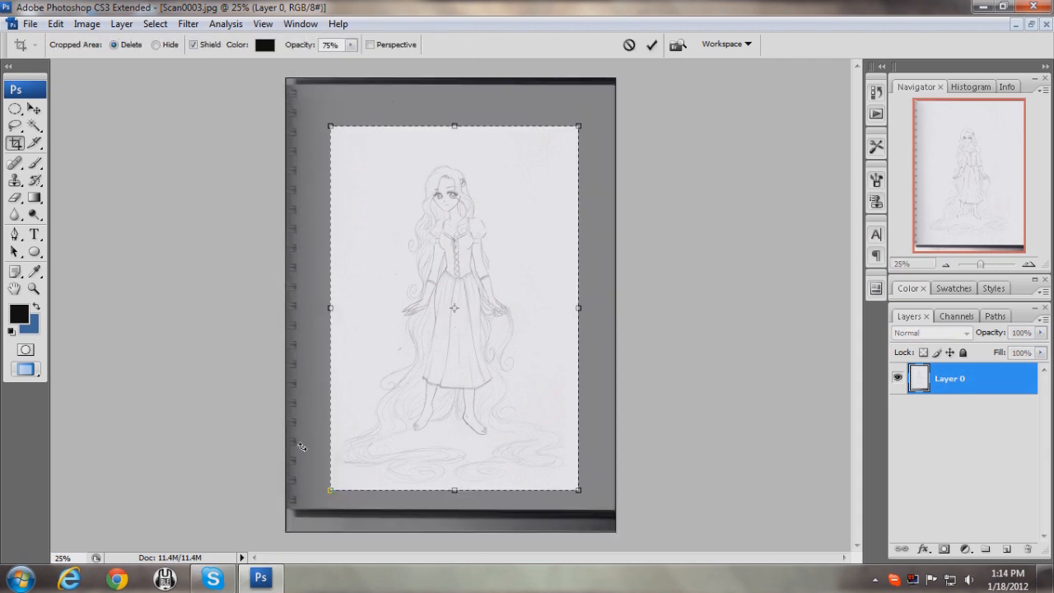
left_click_drag(454, 125, 453, 156)
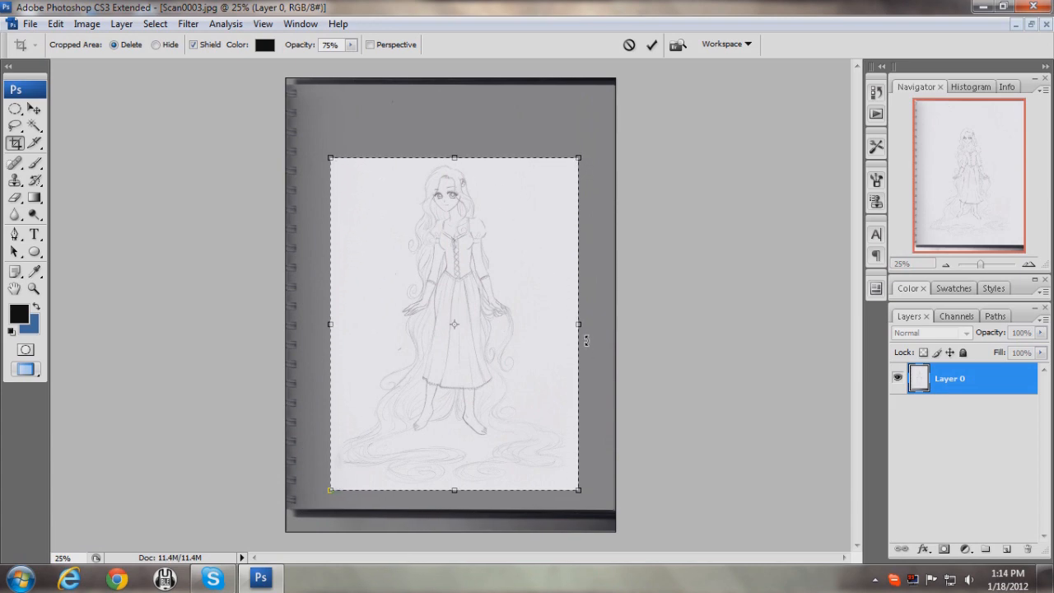
key("Return")
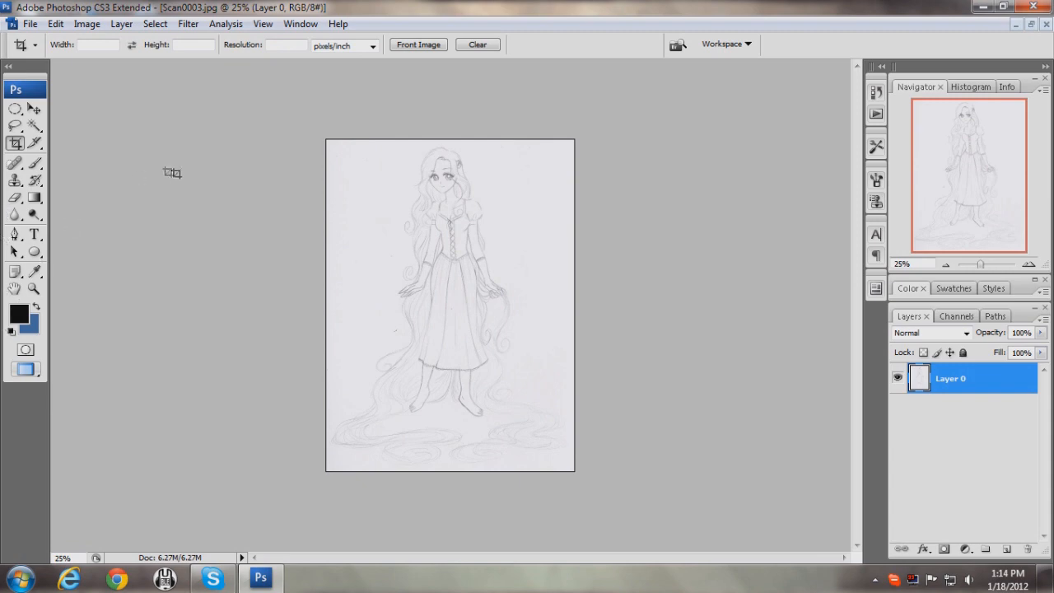
- Open the image adjustment commands for darkening the cropped sketch's pencil lines
left_click(34, 288)
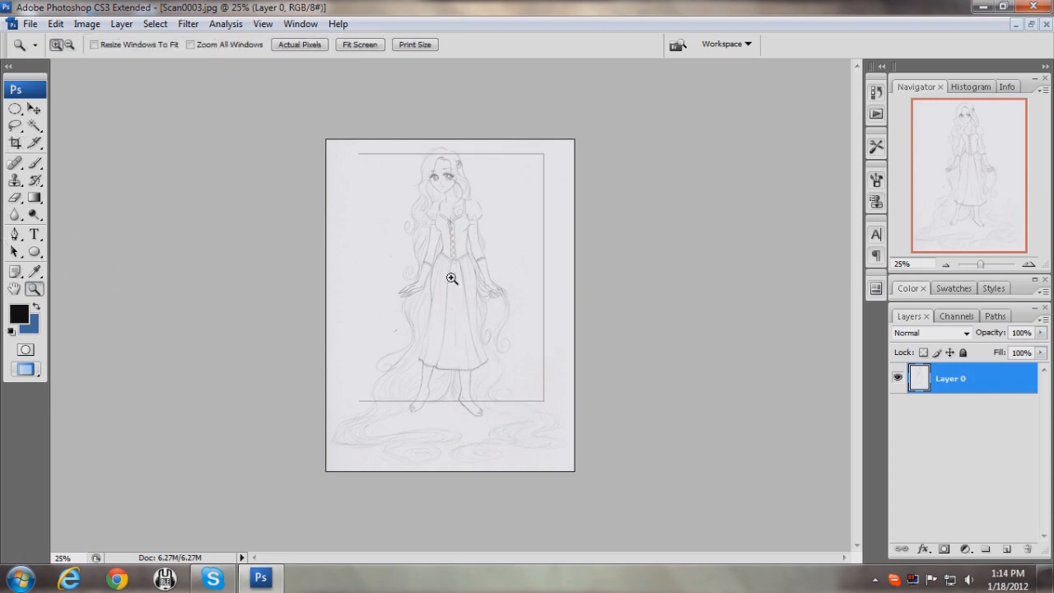
left_click(453, 279)
left_click(504, 316)
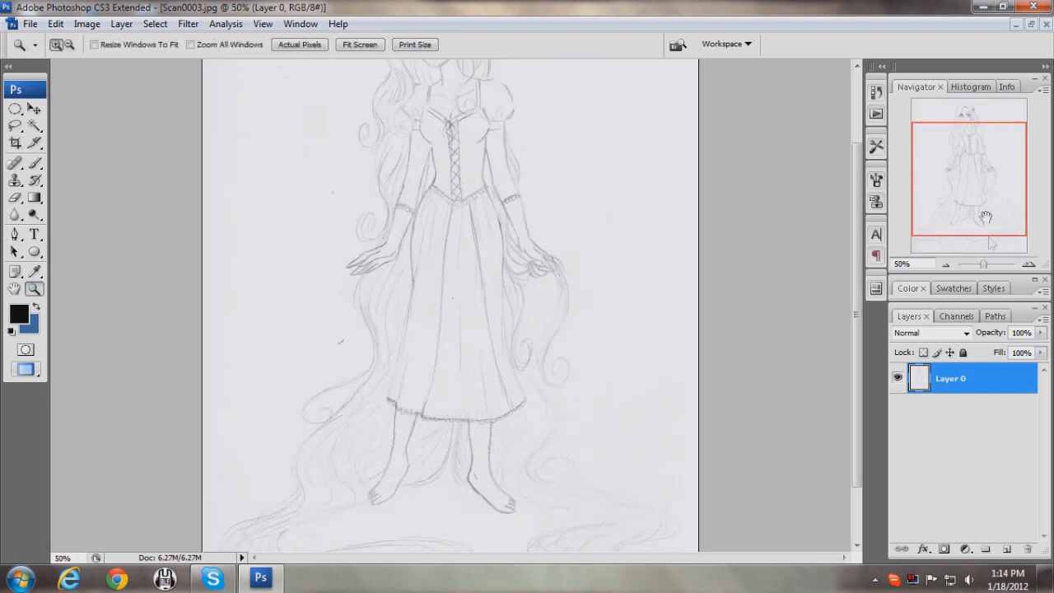
left_click_drag(977, 198, 980, 172)
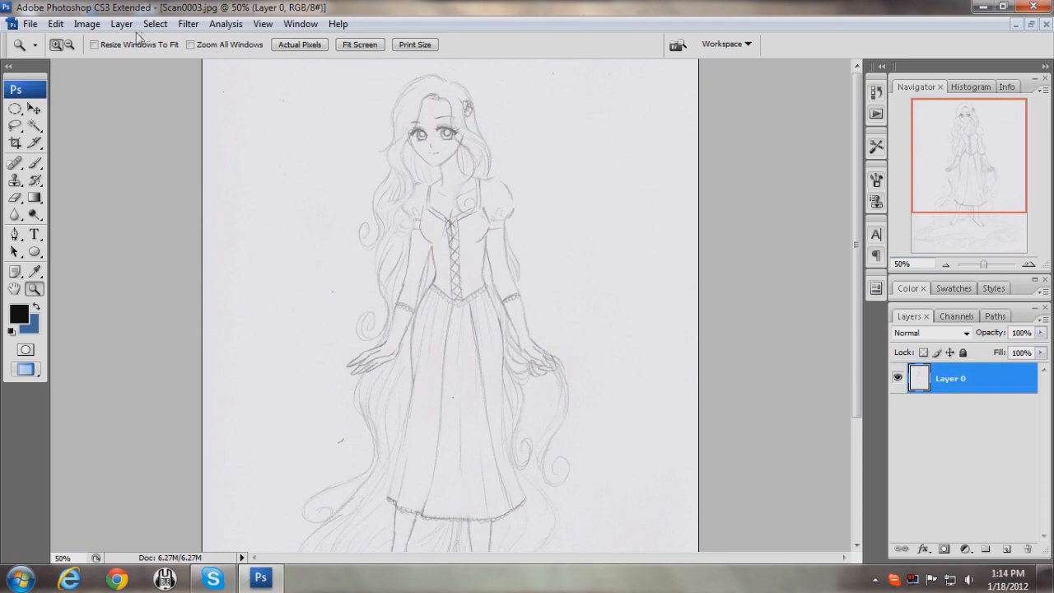
left_click(85, 27)
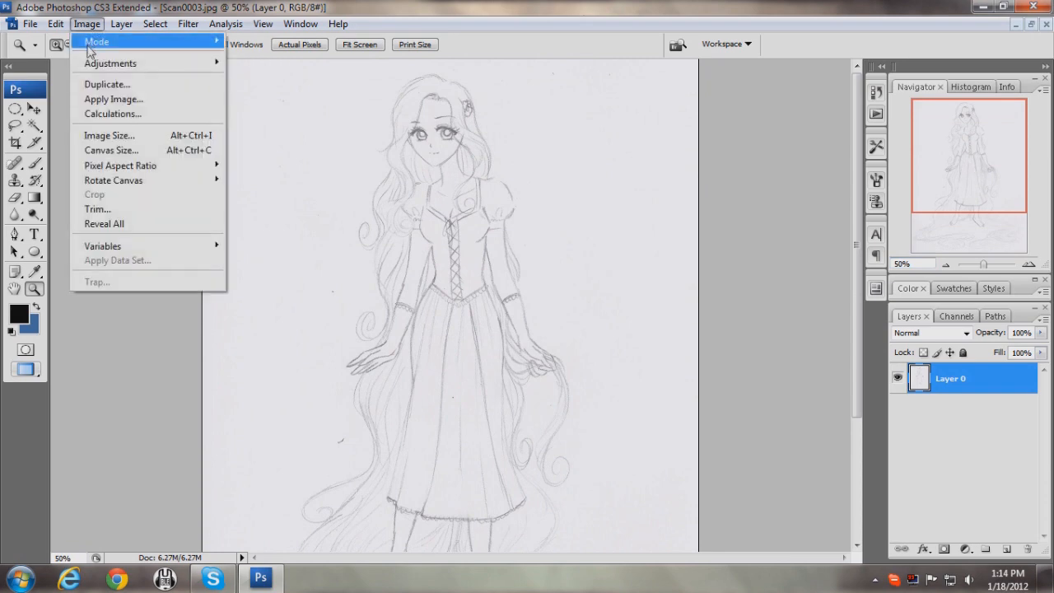
mouse_move(105, 70)
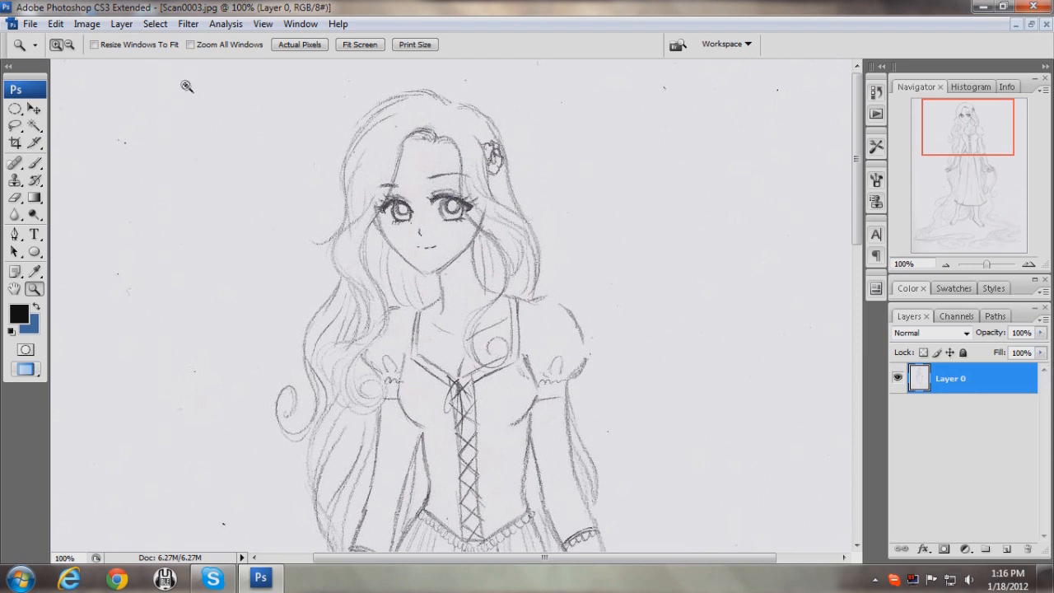
- Add a new blank layer above the sketch and make the sketch layer active again
left_click(1006, 548)
left_click_drag(959, 407, 984, 381)
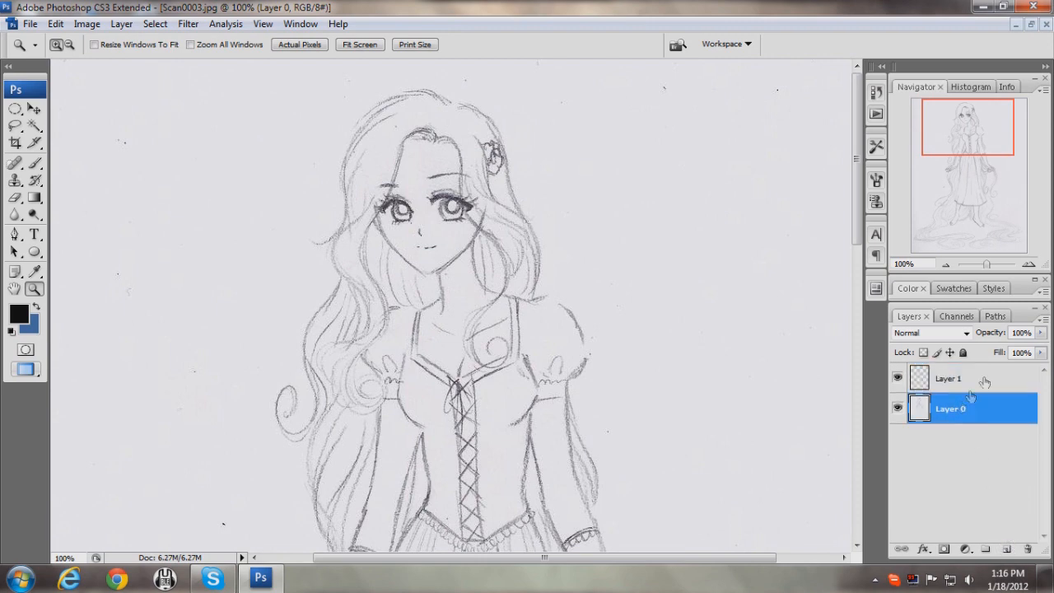
left_click(1040, 333)
left_click(1007, 348)
left_click_drag(1010, 352, 1049, 352)
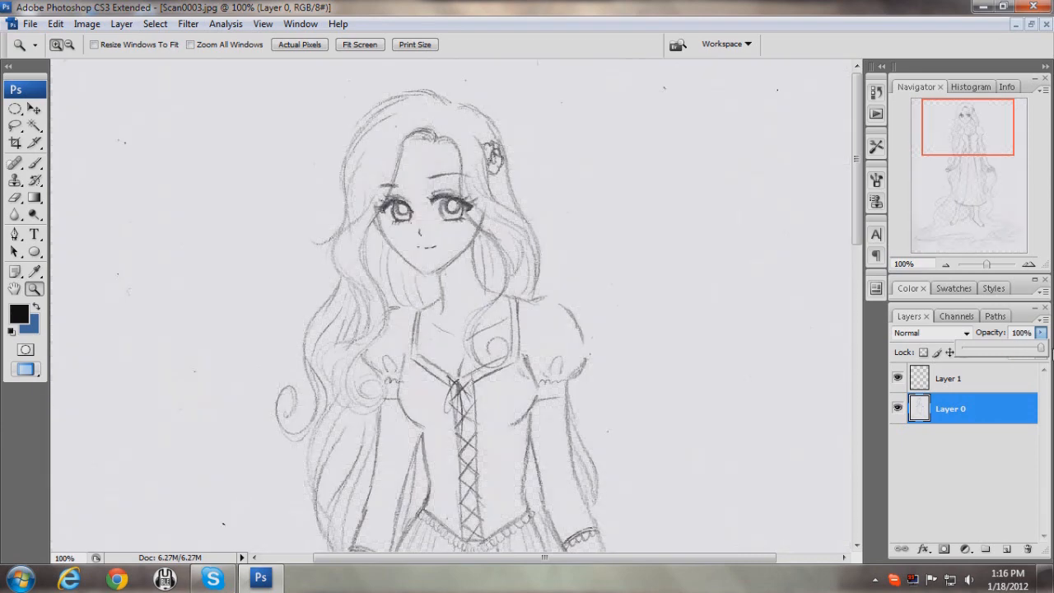
- Reorder the layers so the blank layer lies beneath the sketch layer
mouse_move(983, 412)
left_mouse_down()
mouse_move(972, 402)
mouse_move(972, 421)
left_mouse_up()
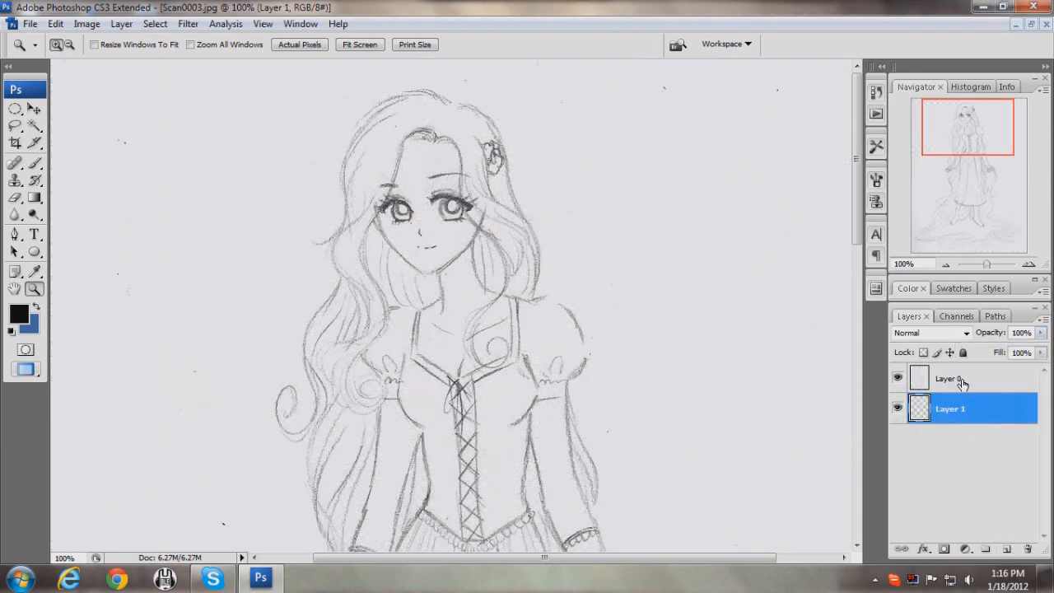
left_click_drag(961, 380, 960, 412)
key("ctrl+z")
- Fill the blank layer beneath the sketch with a solid light color
left_click(56, 24)
left_click(79, 10)
left_click(55, 24)
left_click(82, 245)
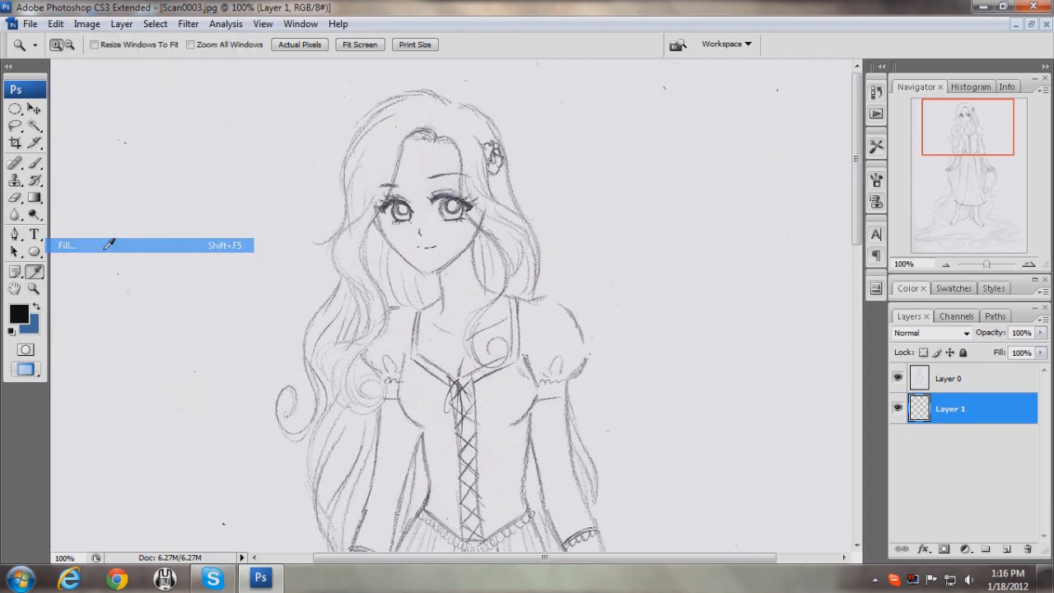
left_click(617, 162)
key("z")
- Reduce the sketch layer's opacity to 40% and add a new empty layer above it for the line art
left_click(981, 385)
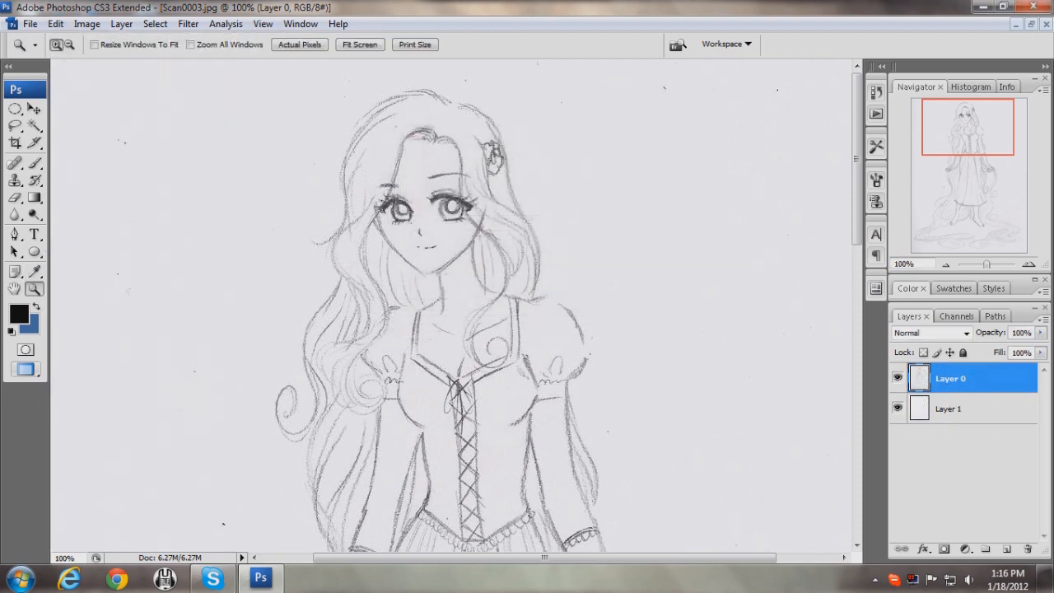
mouse_move(1041, 333)
left_mouse_down()
mouse_move(1024, 352)
mouse_move(995, 352)
left_mouse_up()
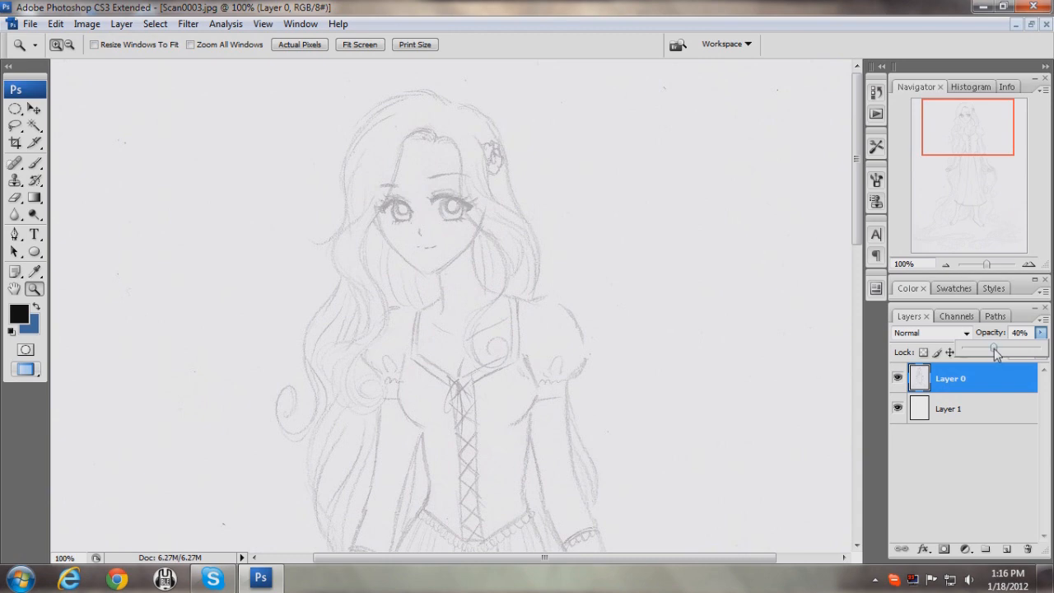
left_click(898, 411)
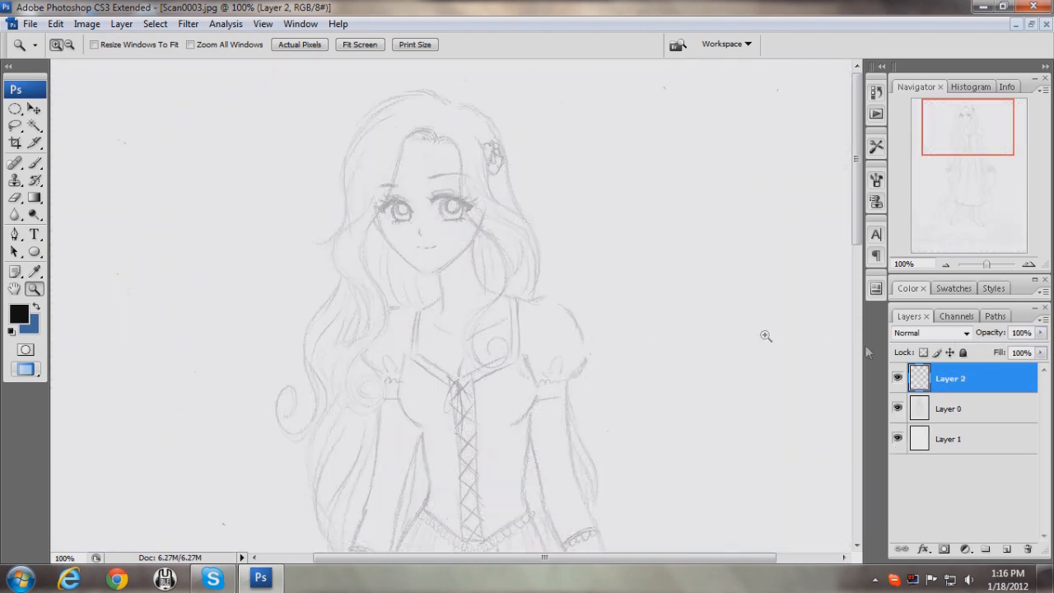
- Set up the Brush tool with the hard round 3 px tip for inking the face
left_click(432, 236)
left_click(472, 313)
left_click(475, 343)
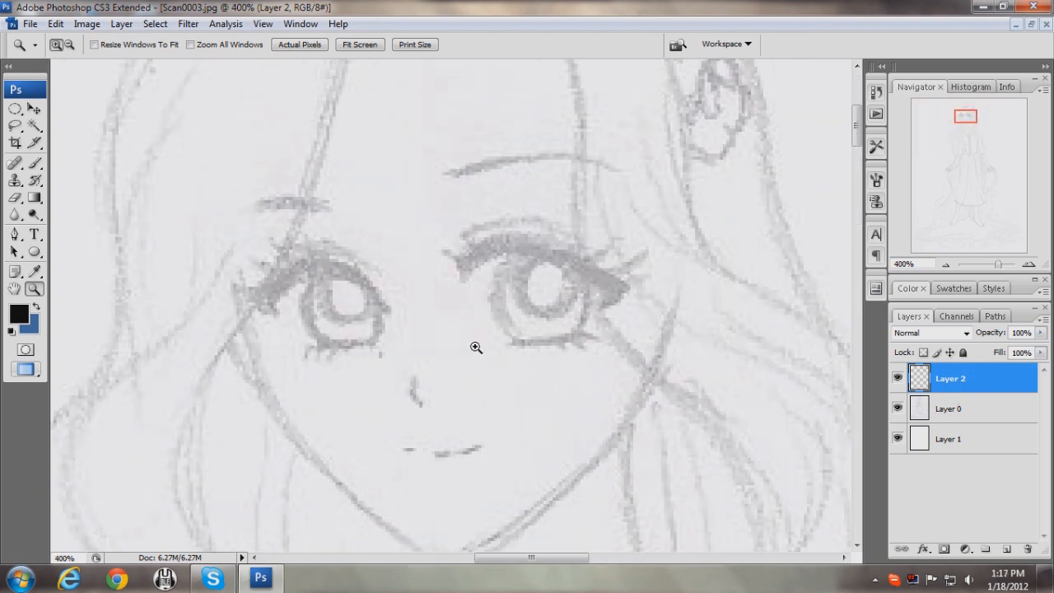
left_click(434, 289)
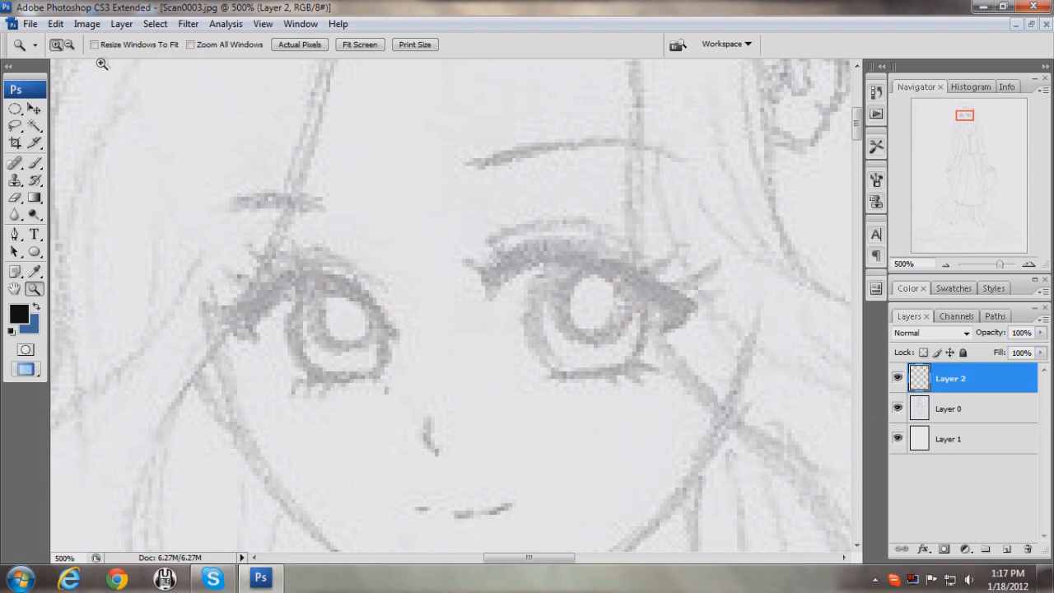
left_click(34, 163)
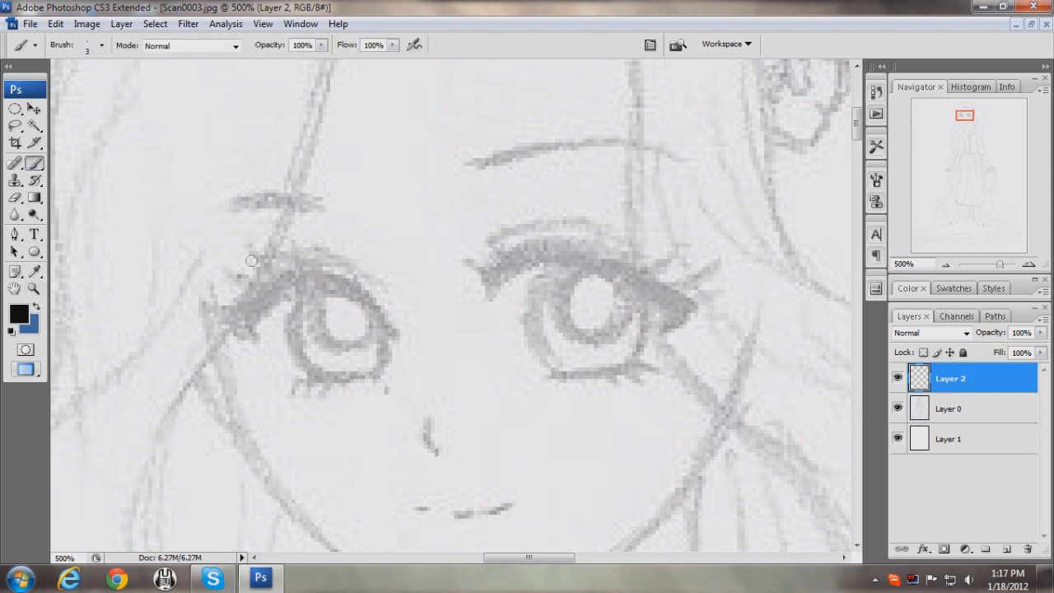
left_click(102, 47)
left_click(32, 174)
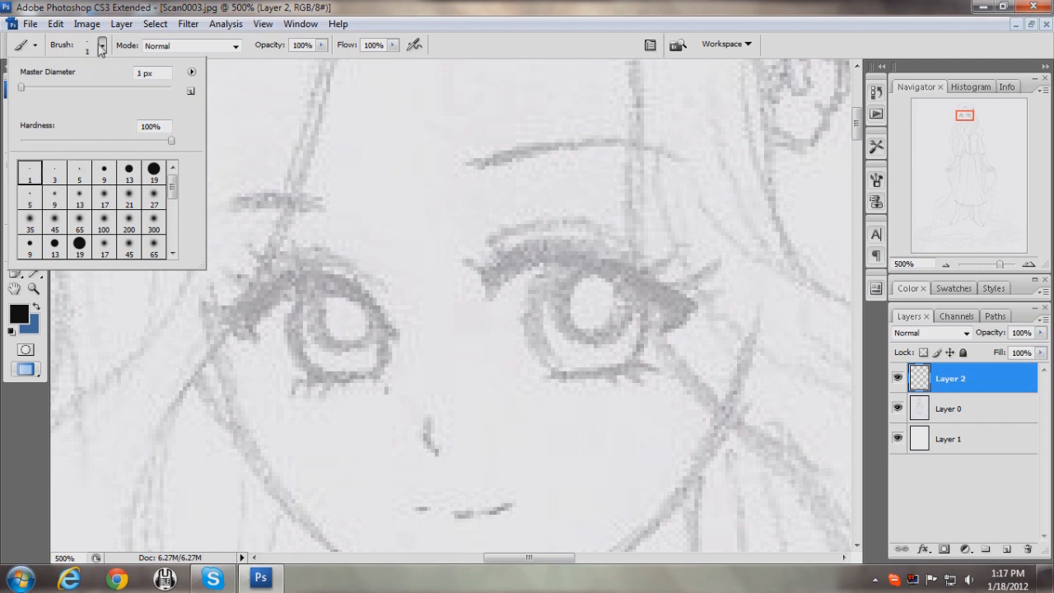
left_click(47, 173)
left_click(103, 47)
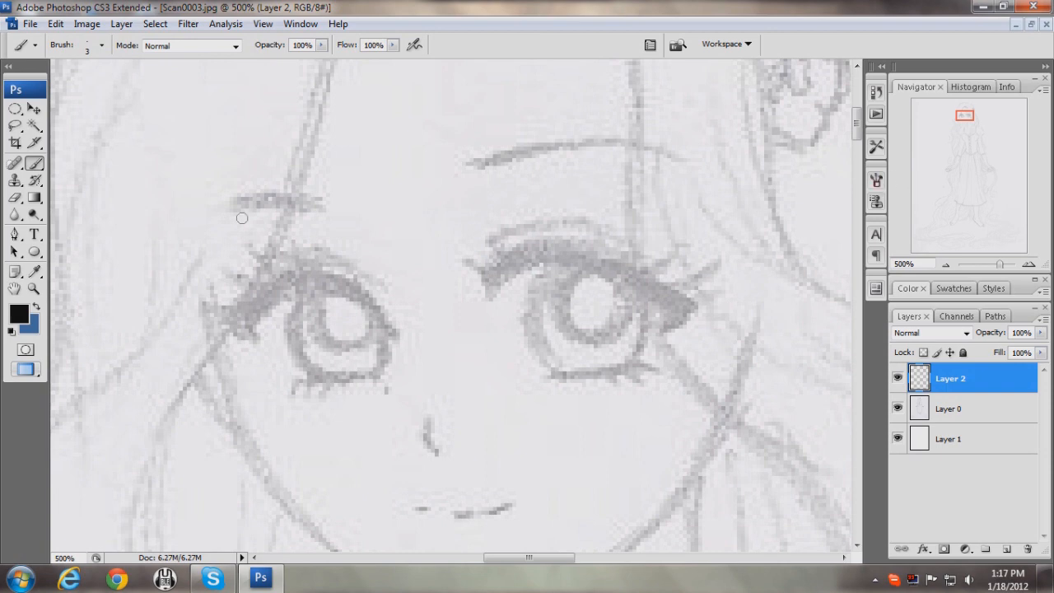
- Set the size jitter control in the brush's Shape Dynamics to Pen Pressure
left_click(877, 181)
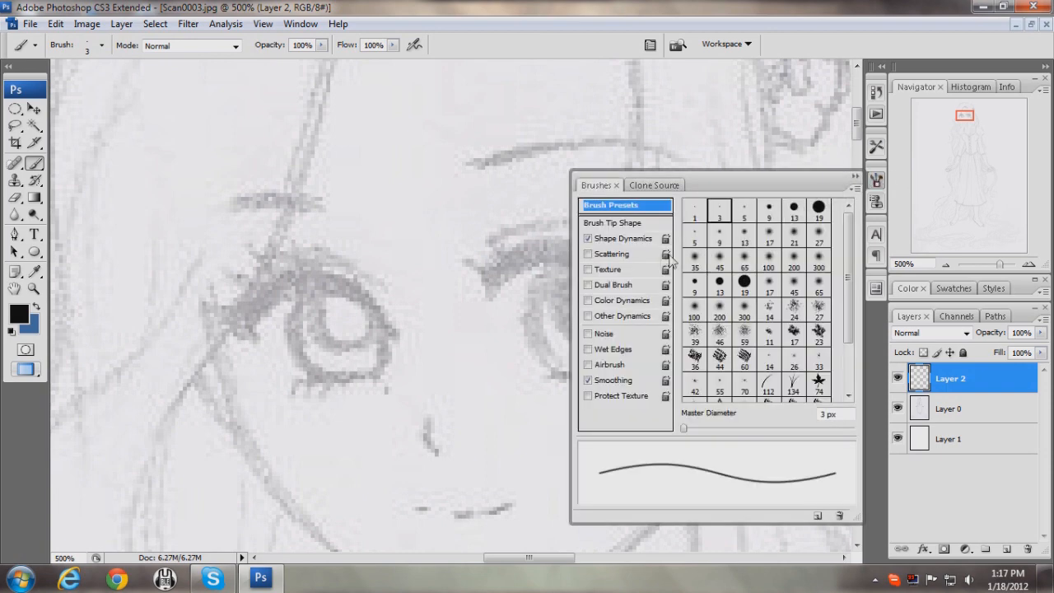
left_click(628, 239)
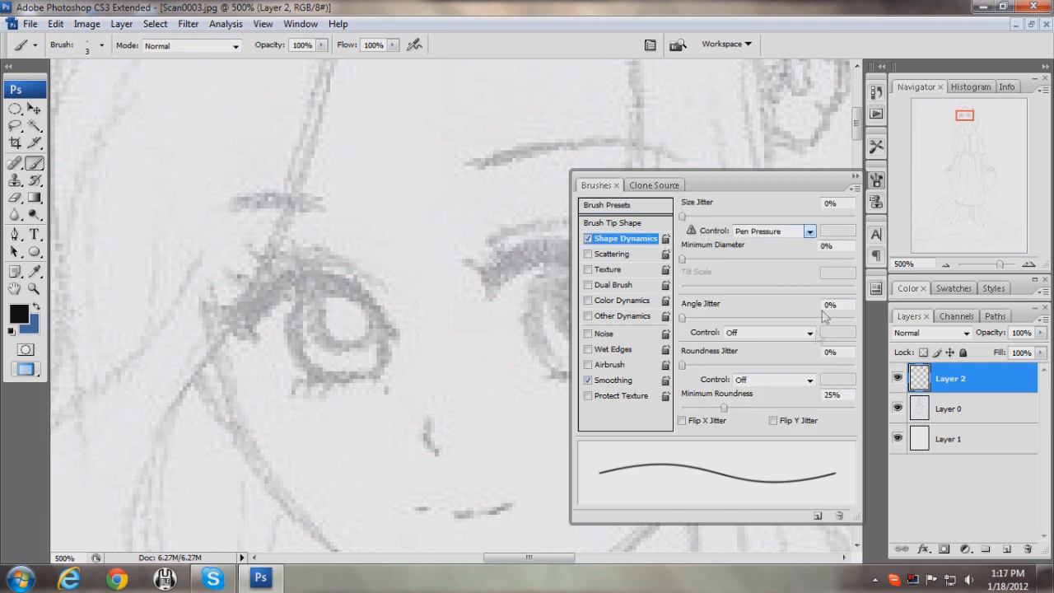
left_click(799, 234)
left_click(694, 230)
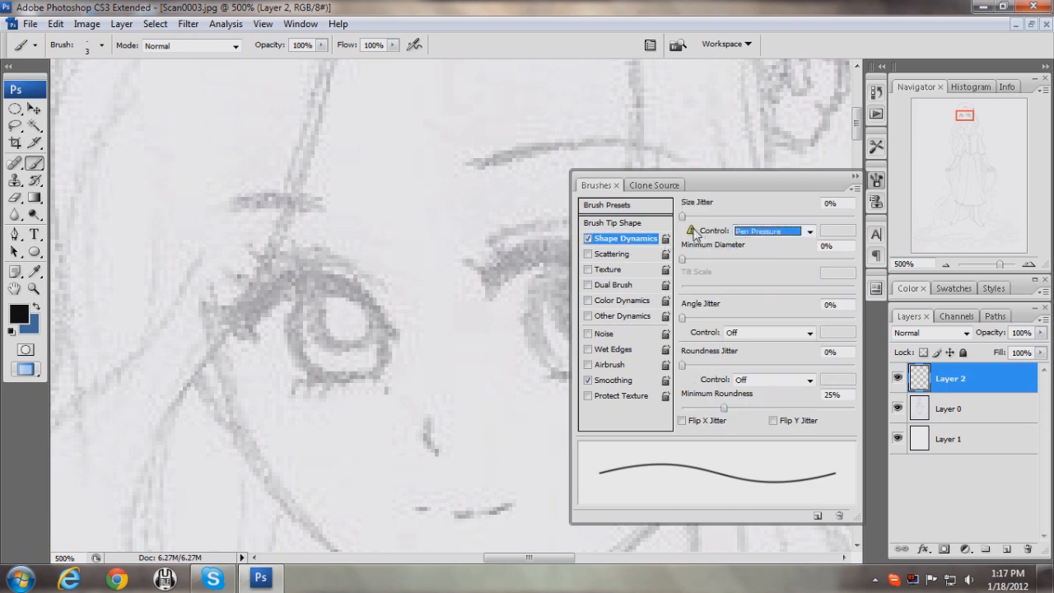
left_click(756, 234)
left_click(759, 268)
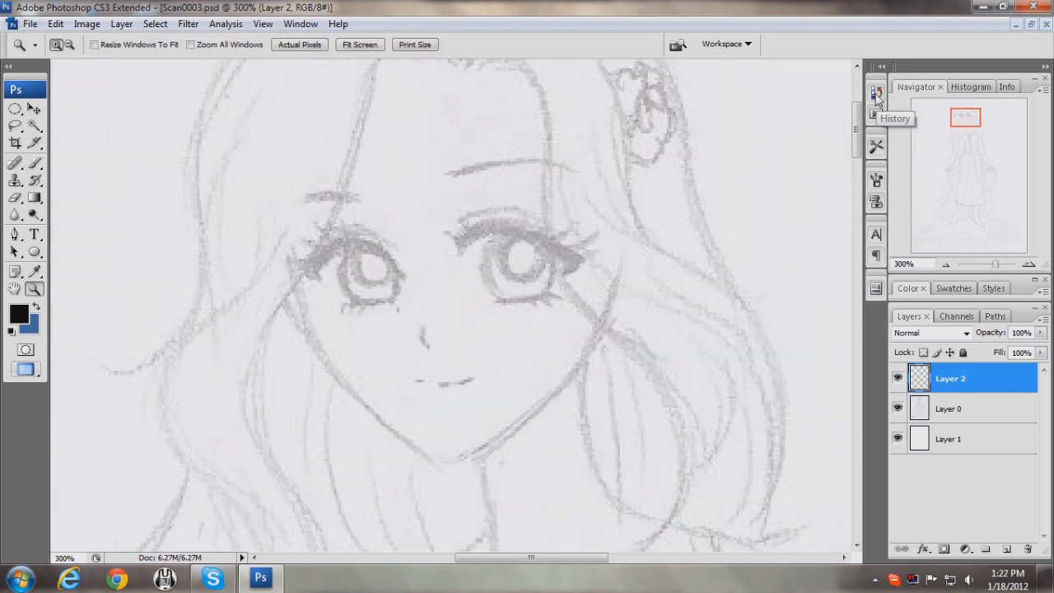
- Ink the left eye's thick upper lash line and upper eyelashes in black with the 3 px brush on Layer 2
left_click(36, 163)
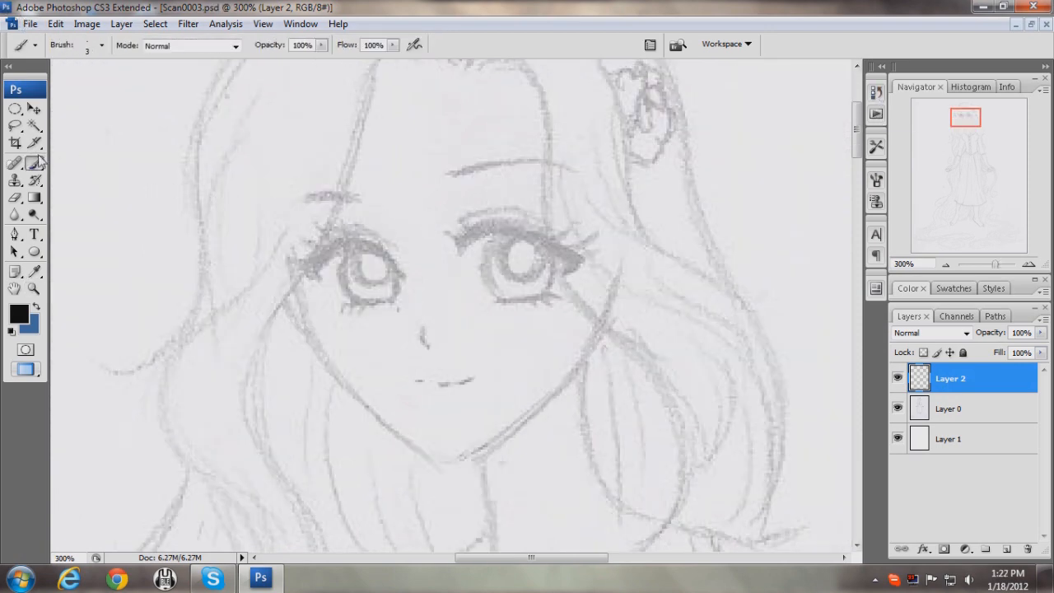
left_click(877, 181)
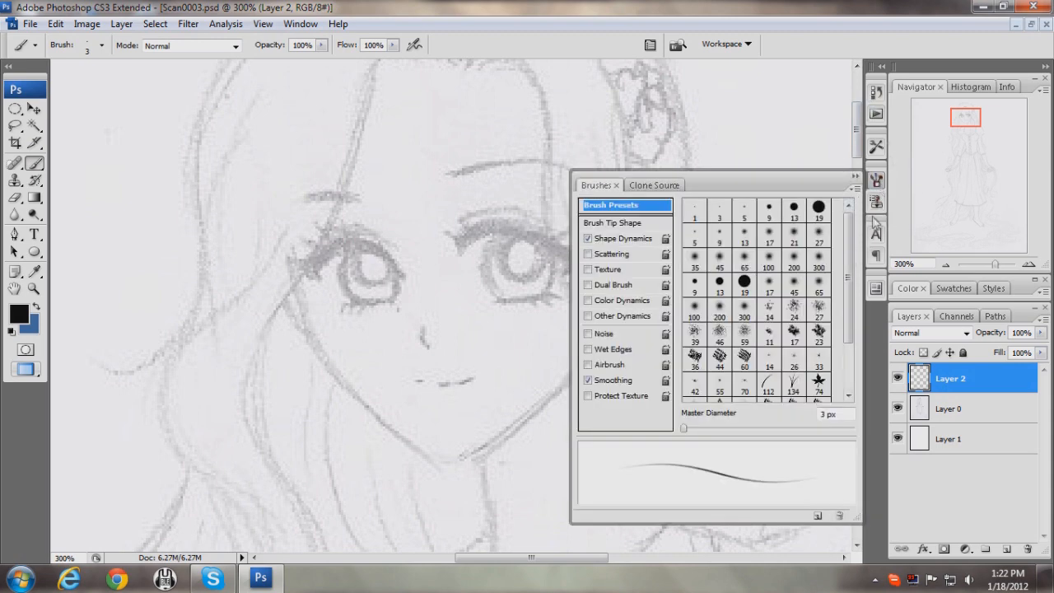
left_click(855, 179)
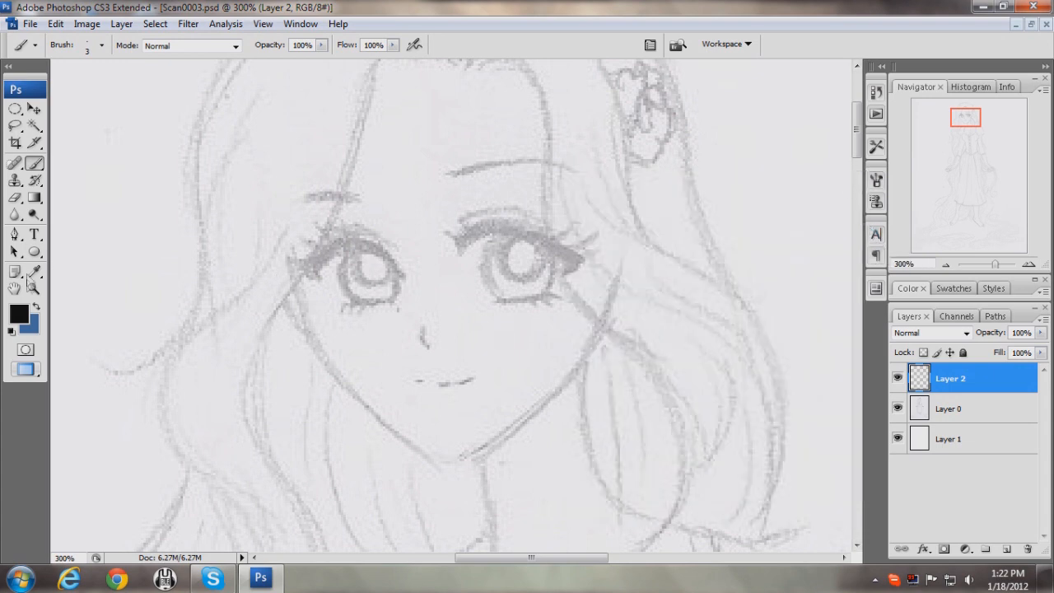
left_click(34, 287)
left_click(470, 292)
left_click(544, 352)
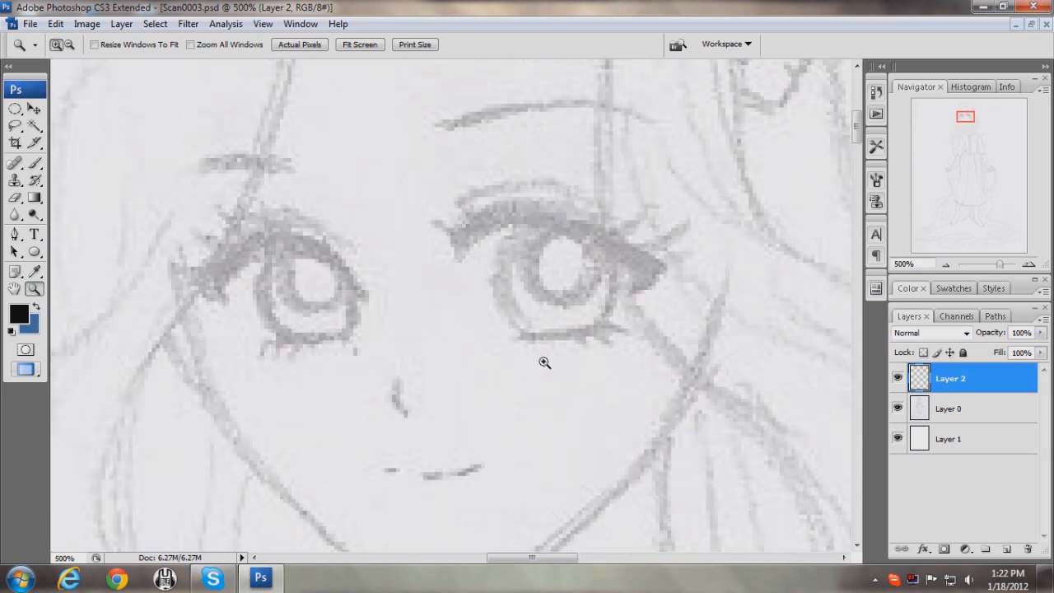
left_click(34, 163)
mouse_move(198, 274)
left_mouse_down()
mouse_move(223, 299)
mouse_move(214, 285)
mouse_move(264, 251)
mouse_move(317, 250)
mouse_move(298, 248)
mouse_move(333, 263)
mouse_move(356, 290)
mouse_move(351, 334)
left_mouse_up()
left_click_drag(356, 291, 324, 249)
mouse_move(191, 276)
left_mouse_down()
mouse_move(270, 237)
mouse_move(251, 238)
mouse_move(298, 231)
mouse_move(275, 233)
mouse_move(330, 247)
mouse_move(351, 284)
mouse_move(315, 241)
mouse_move(304, 242)
mouse_move(330, 262)
mouse_move(308, 240)
mouse_move(257, 250)
mouse_move(286, 236)
mouse_move(231, 260)
mouse_move(248, 246)
mouse_move(212, 284)
mouse_move(204, 272)
mouse_move(215, 291)
mouse_move(226, 267)
mouse_move(287, 249)
mouse_move(205, 277)
mouse_move(165, 252)
mouse_move(216, 288)
mouse_move(252, 214)
left_mouse_up()
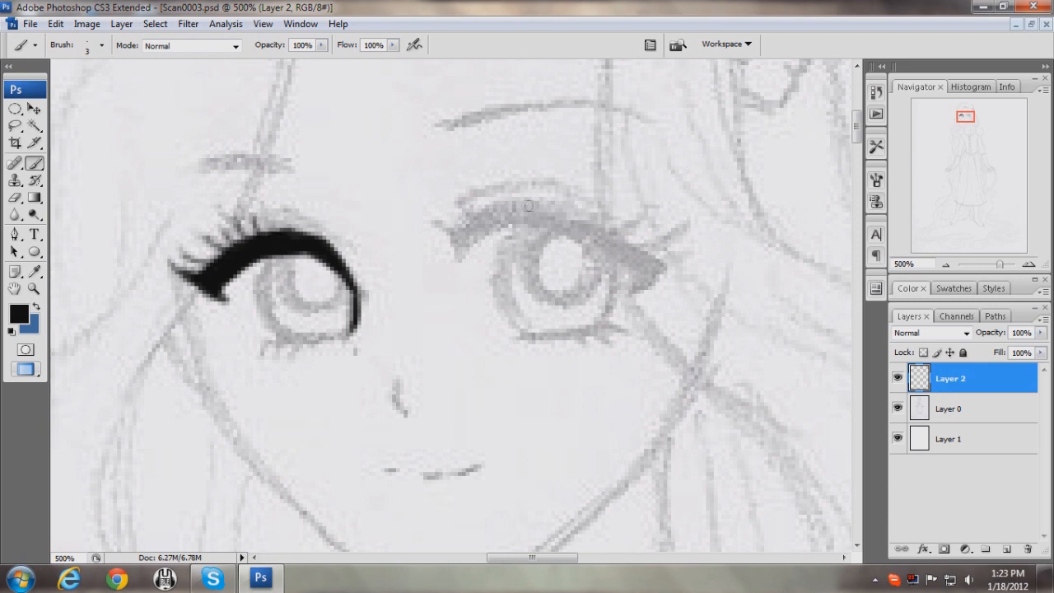
- Ink the left eye's lower lid line and its short lower lashes over the sketch
left_click_drag(270, 340, 353, 329)
left_click_drag(265, 338, 262, 349)
mouse_move(275, 338)
left_mouse_down()
mouse_move(272, 349)
mouse_move(283, 349)
left_mouse_up()
mouse_move(297, 338)
left_mouse_down()
mouse_move(293, 349)
mouse_move(303, 348)
left_mouse_up()
left_click_drag(318, 337, 315, 341)
- Outline the right eye's upper lash line and fill it in solid black
mouse_move(464, 257)
left_mouse_down()
mouse_move(531, 221)
mouse_move(512, 231)
mouse_move(606, 247)
mouse_move(580, 237)
mouse_move(638, 269)
mouse_move(628, 289)
mouse_move(666, 270)
left_mouse_up()
mouse_move(462, 253)
left_mouse_down()
mouse_move(488, 214)
mouse_move(525, 205)
mouse_move(602, 219)
left_mouse_up()
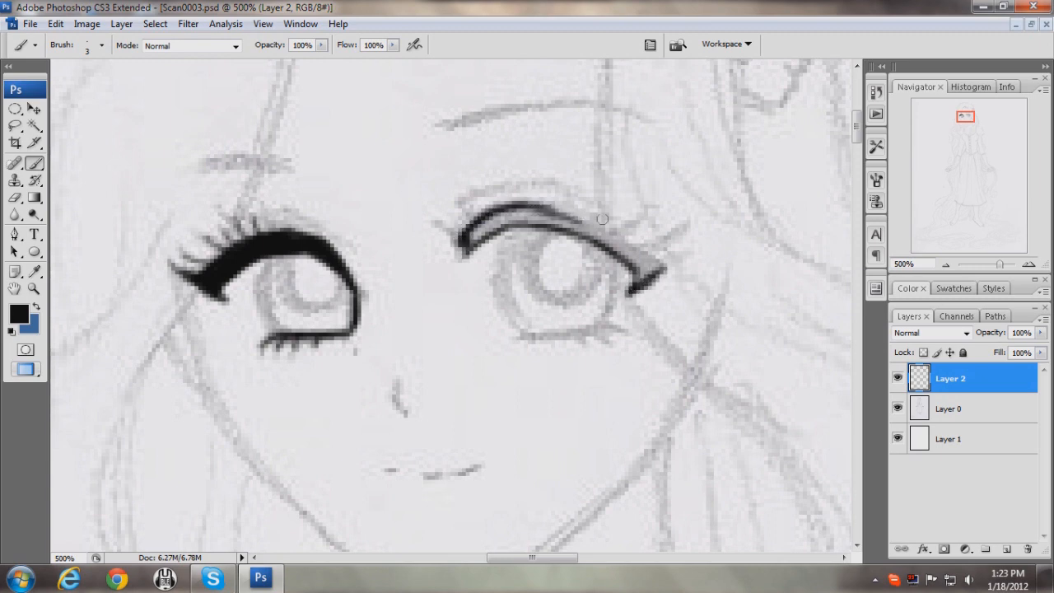
mouse_move(537, 205)
left_mouse_down()
mouse_move(609, 224)
mouse_move(580, 214)
mouse_move(662, 265)
mouse_move(546, 210)
mouse_move(616, 237)
mouse_move(563, 214)
mouse_move(630, 248)
mouse_move(637, 281)
mouse_move(630, 250)
left_mouse_up()
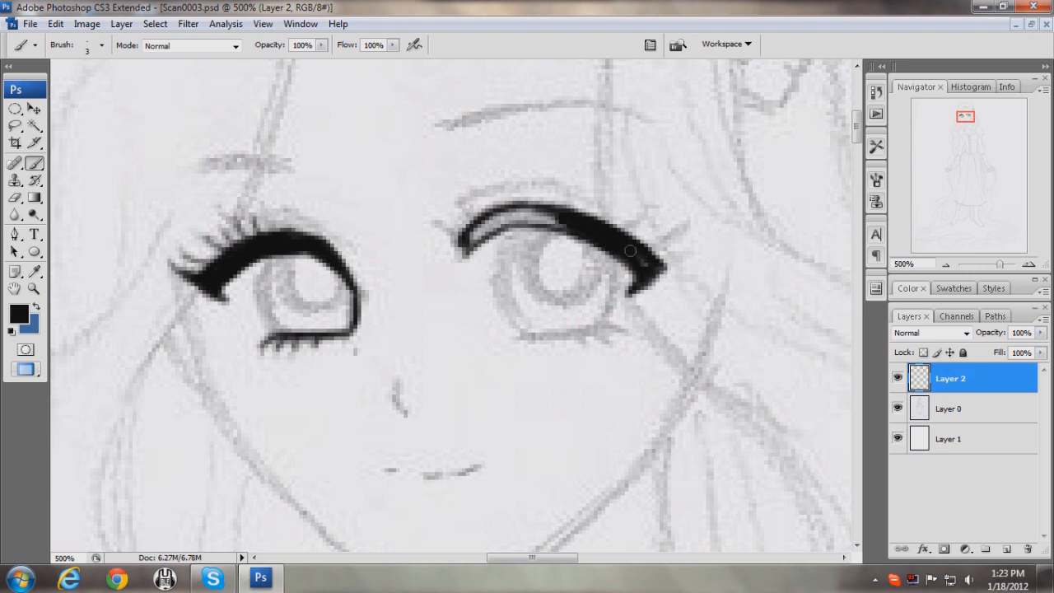
mouse_move(471, 242)
left_mouse_down()
mouse_move(514, 215)
mouse_move(493, 223)
left_mouse_up()
mouse_move(550, 219)
left_mouse_down()
mouse_move(560, 220)
mouse_move(506, 216)
mouse_move(521, 204)
left_mouse_up()
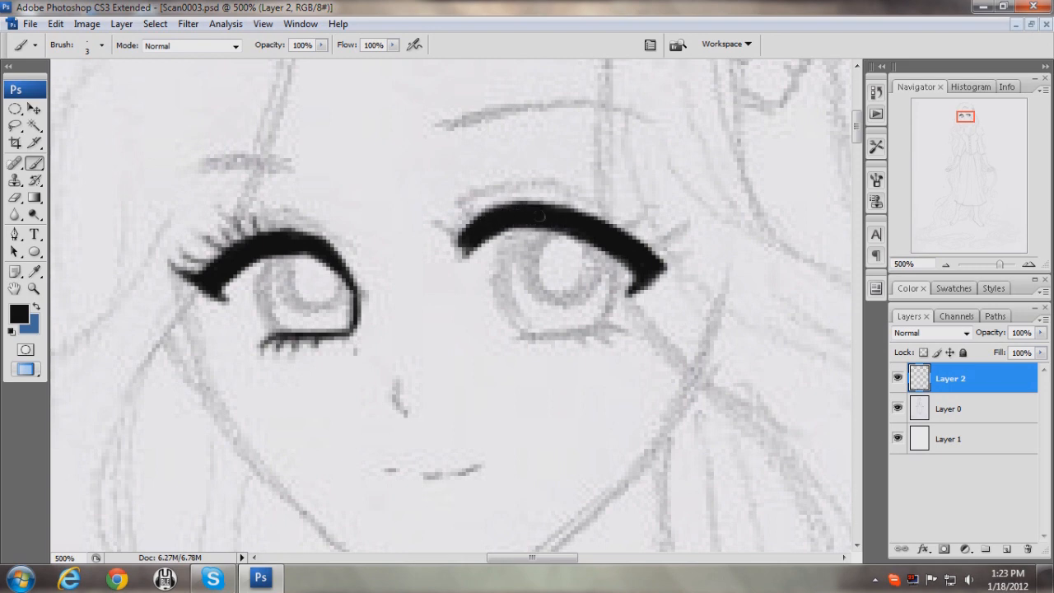
- Ink the right eye's upper lashes at its inner and outer corners
mouse_move(464, 235)
left_mouse_down()
mouse_move(446, 217)
mouse_move(471, 198)
left_mouse_up()
mouse_move(601, 221)
left_mouse_down()
mouse_move(619, 200)
mouse_move(672, 207)
left_mouse_up()
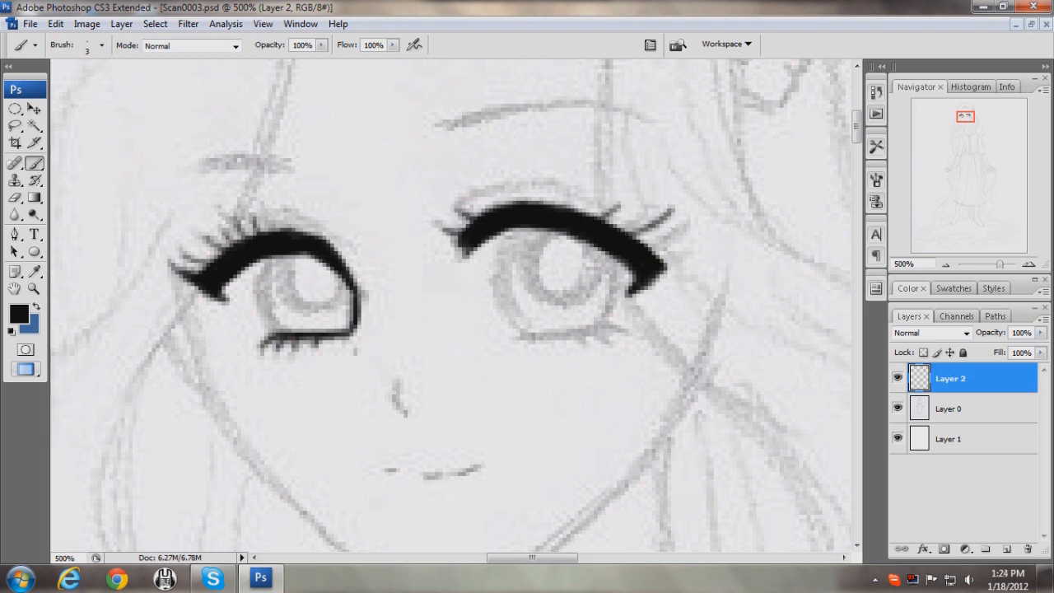
left_click_drag(641, 243, 700, 237)
mouse_move(659, 266)
left_mouse_down()
mouse_move(699, 252)
mouse_move(679, 232)
left_mouse_up()
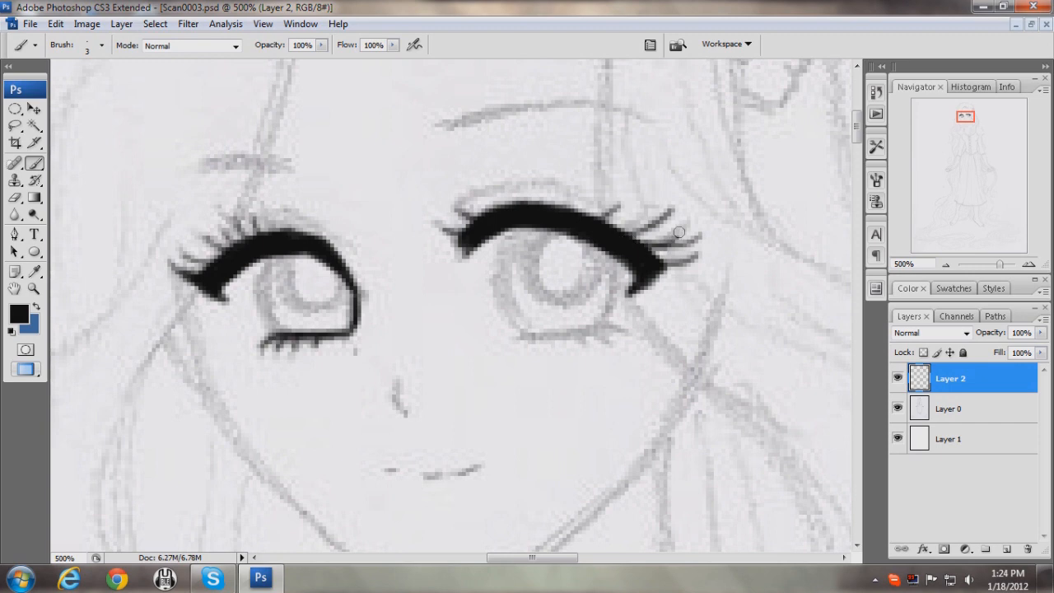
- Ink the remaining upper lashes along the outer half of the right eye's lash line
left_click_drag(606, 234, 644, 208)
left_click_drag(574, 214, 598, 193)
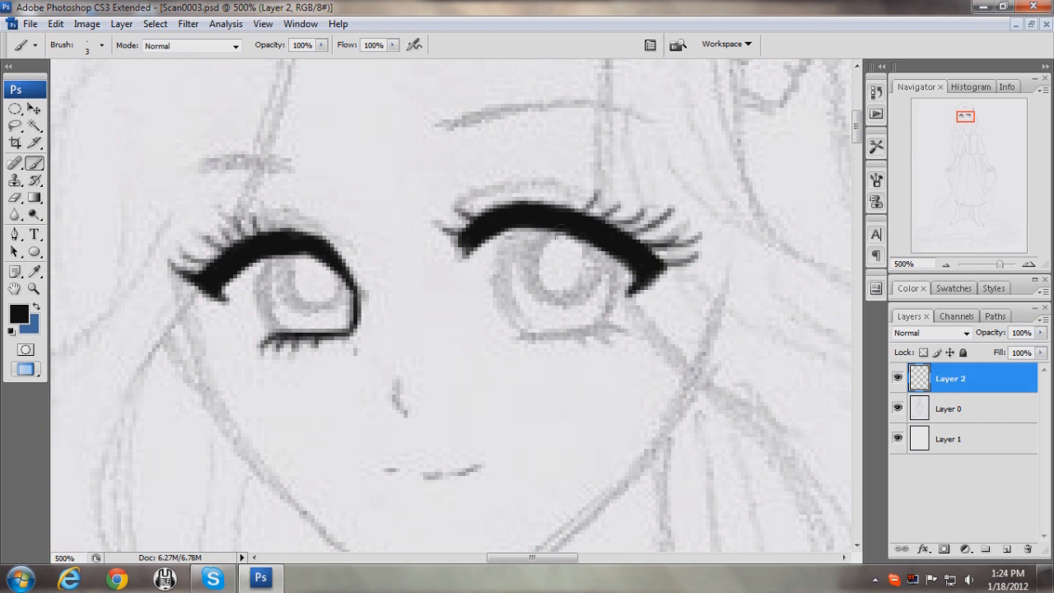
- Lock Layer 2's transparent pixels and try painting the left eye's upper lash line dark brown
left_click(924, 351)
left_click(18, 313)
left_click(577, 223)
left_click_drag(577, 224, 570, 299)
left_click(832, 146)
left_click_drag(198, 279, 257, 250)
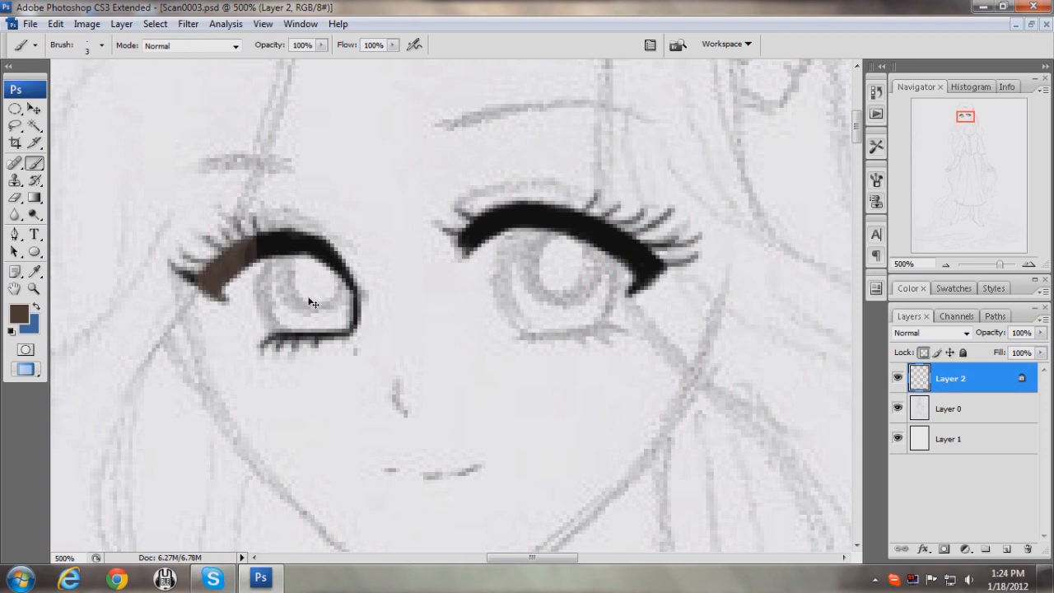
- Undo the brown stroke, returning to a black foreground colour and unlocked transparent pixels on Layer 2
key("ctrl+z")
left_click(18, 313)
left_click(313, 262)
left_click(854, 144)
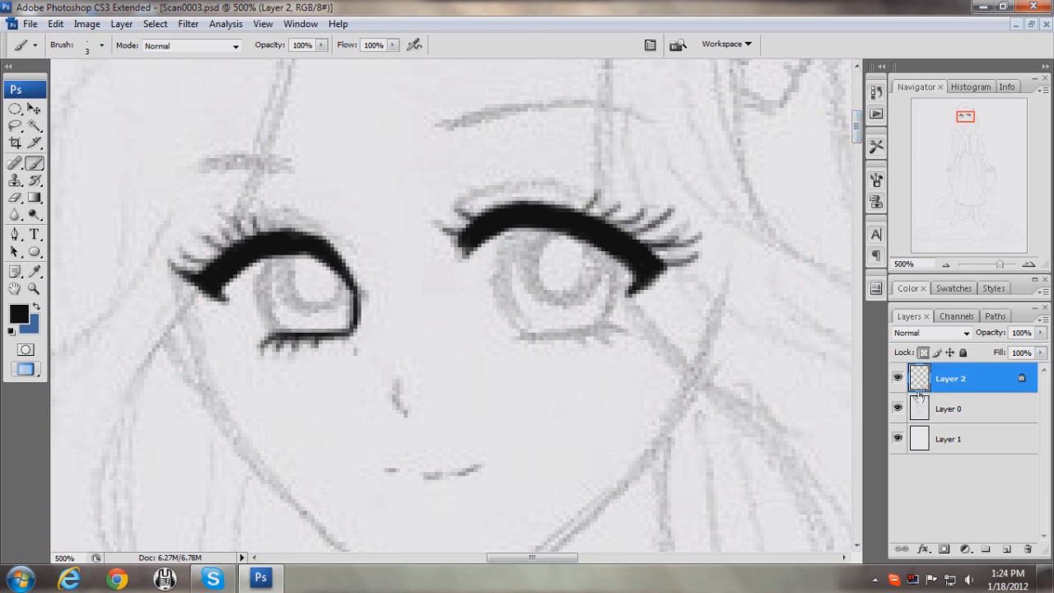
left_click(923, 352)
- Ink the right eye's lower lid line with its short lashes, and both eyebrows, over the sketch in black
mouse_move(520, 335)
left_mouse_down()
mouse_move(628, 332)
mouse_move(601, 346)
left_mouse_up()
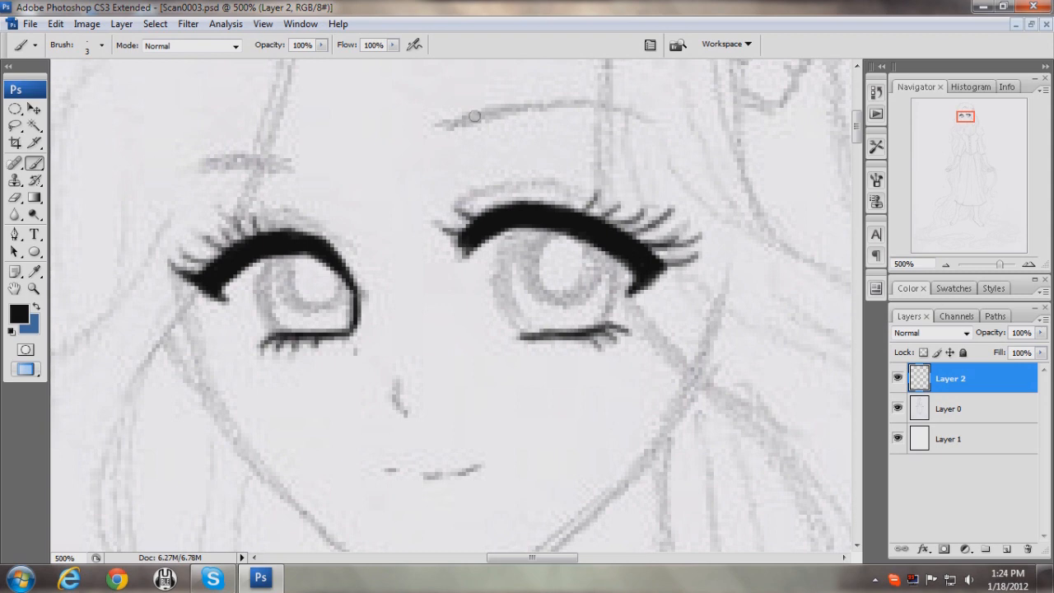
mouse_move(434, 128)
left_mouse_down()
mouse_move(557, 102)
mouse_move(638, 106)
left_mouse_up()
mouse_move(280, 168)
left_mouse_down()
mouse_move(208, 161)
mouse_move(165, 177)
left_mouse_up()
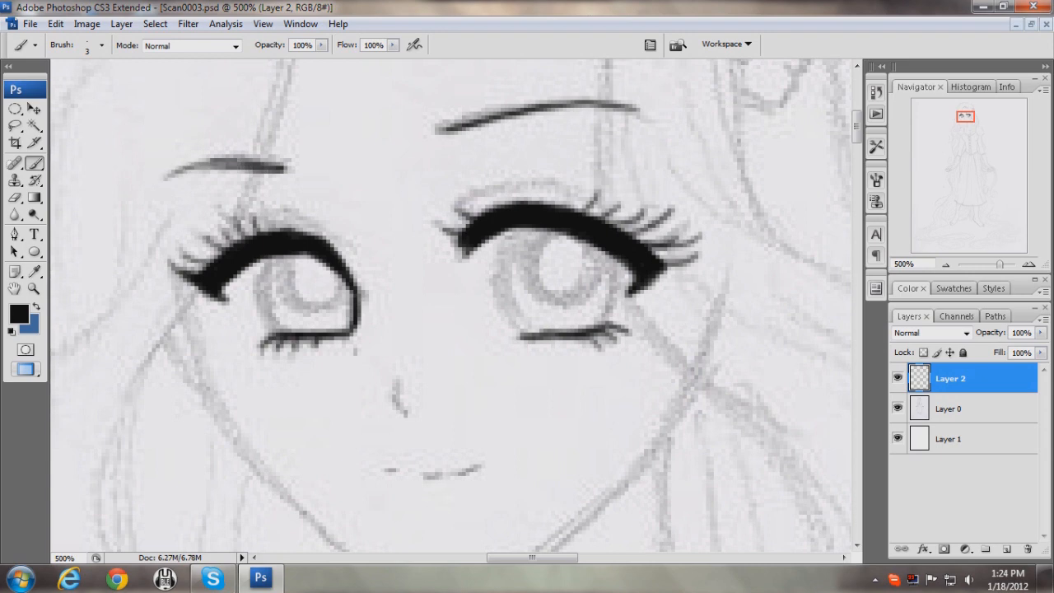
- Add a new empty layer above Layer 2, with the whole face in view at 300%
left_click(34, 289)
left_click(266, 282, "alt")
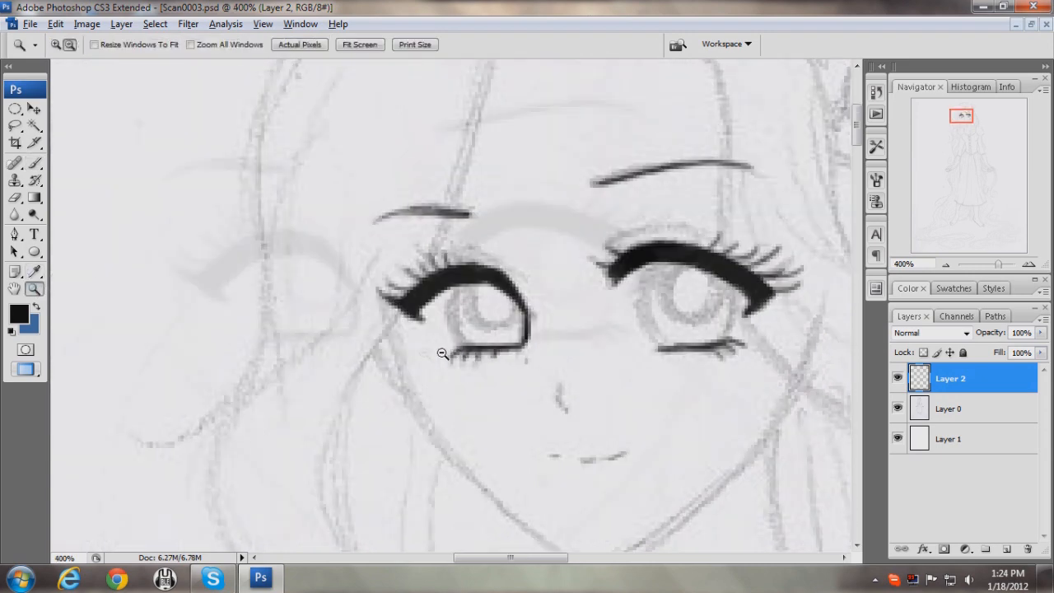
left_click(497, 359, "alt")
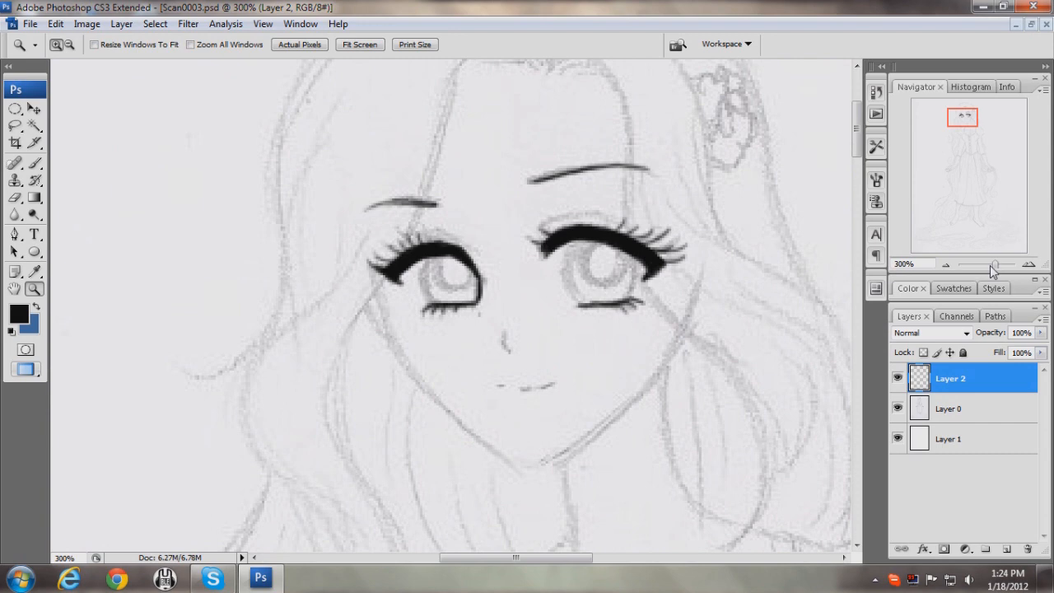
left_click(1006, 548)
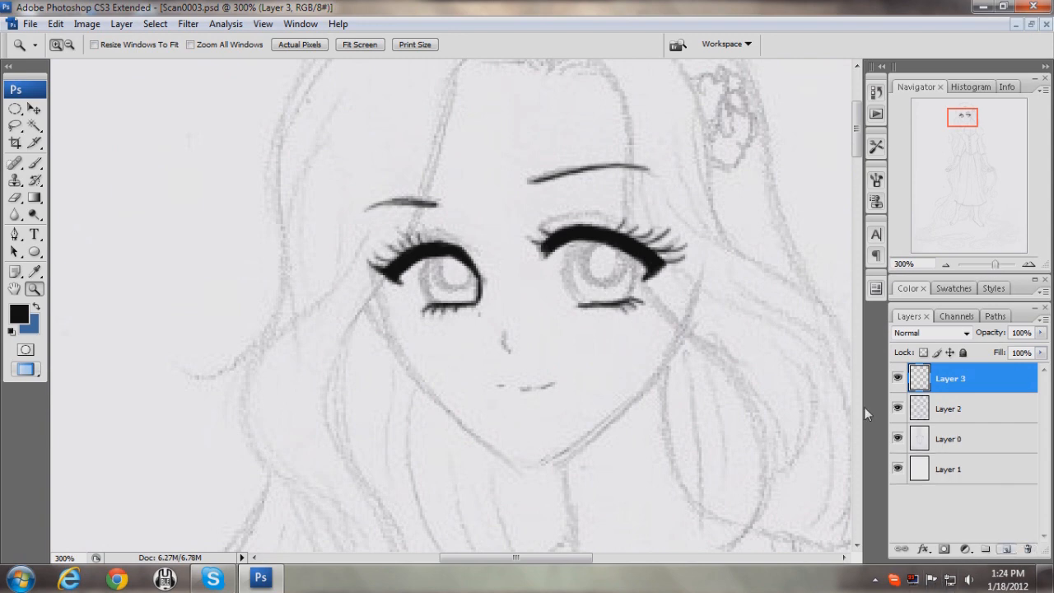
- Review the brush presets and options for the 3 px brush
left_click(16, 235)
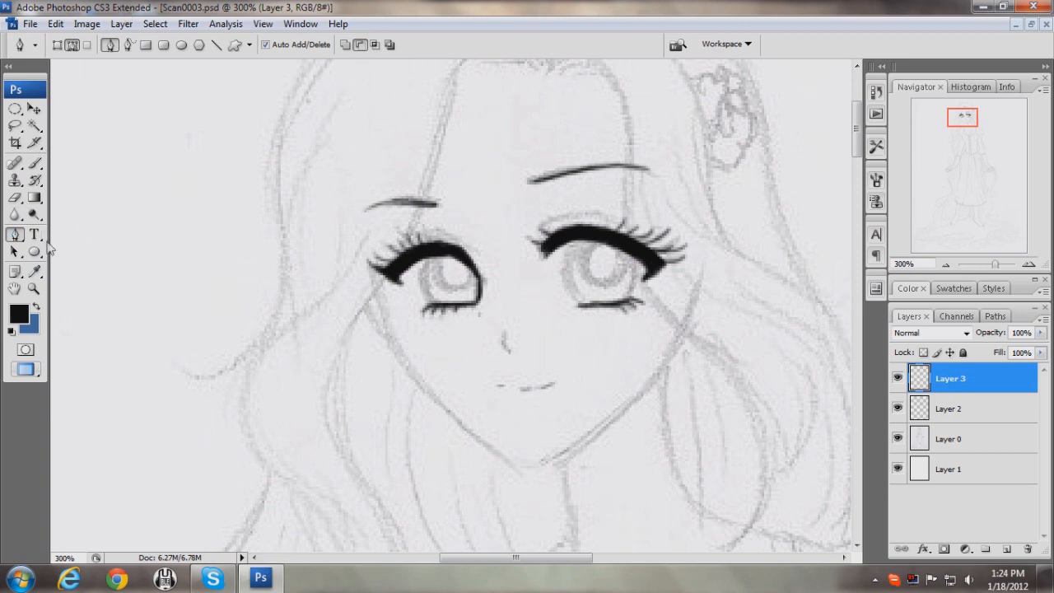
left_click(34, 163)
left_click(877, 179)
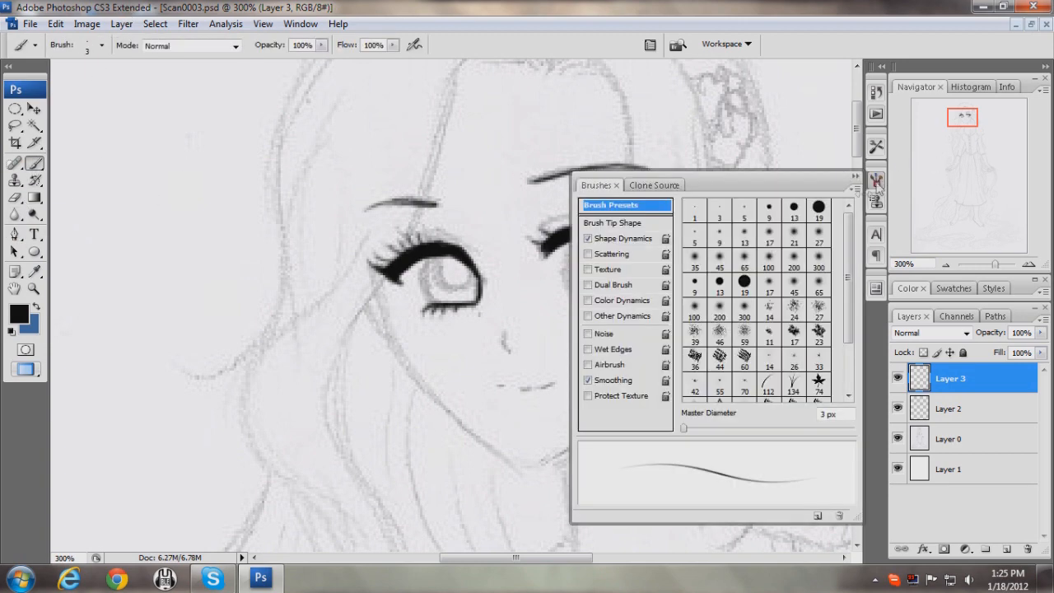
left_click(857, 177)
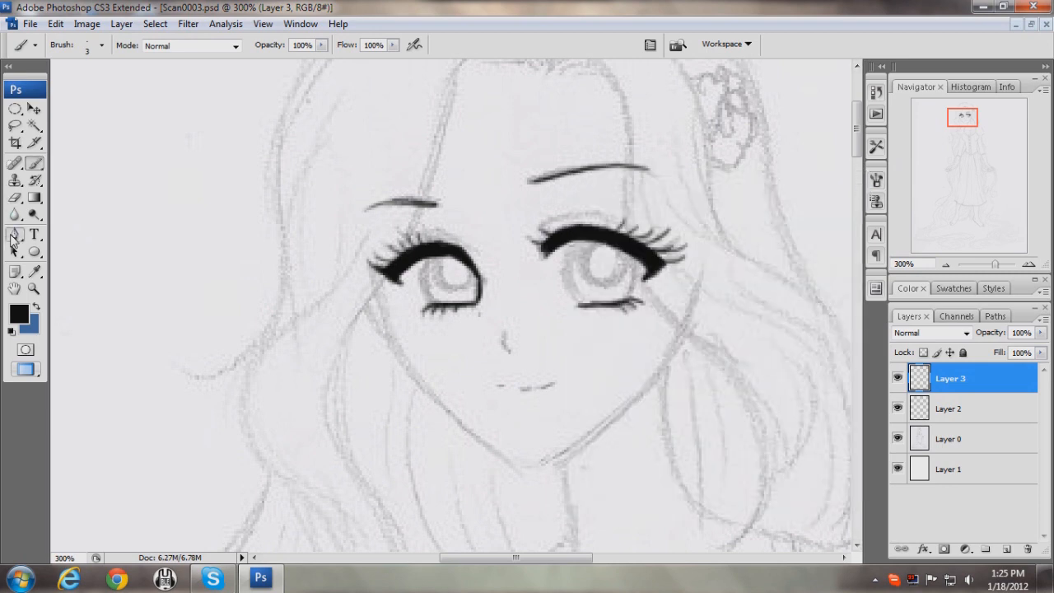
left_click(14, 235)
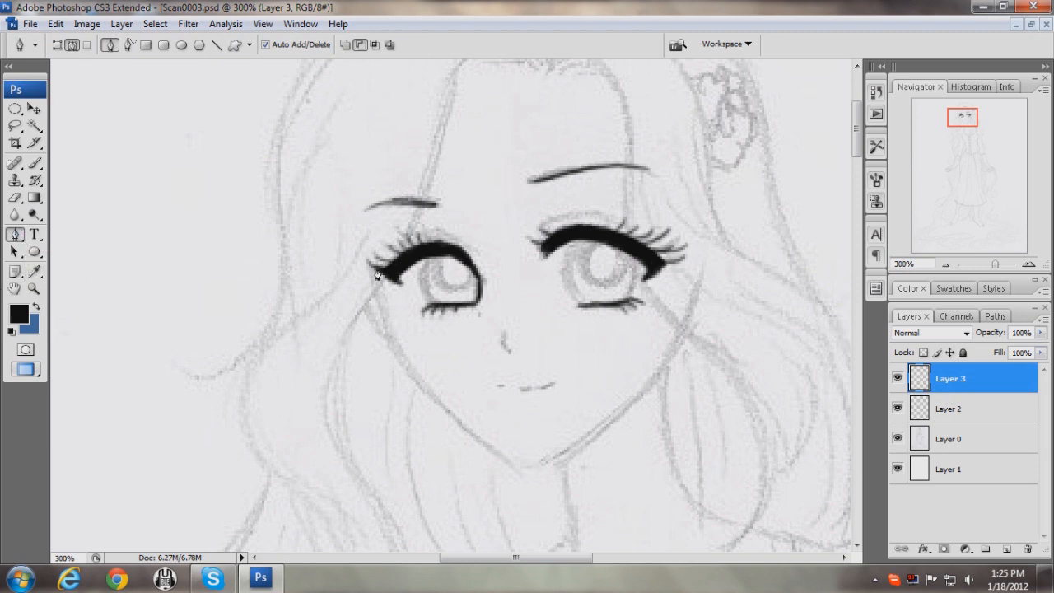
- Try inking the left side of the jaw freehand with the 3 px brush, and revert the stroke
left_click(34, 163)
mouse_move(377, 290)
left_mouse_down()
mouse_move(412, 367)
mouse_move(451, 409)
left_mouse_up()
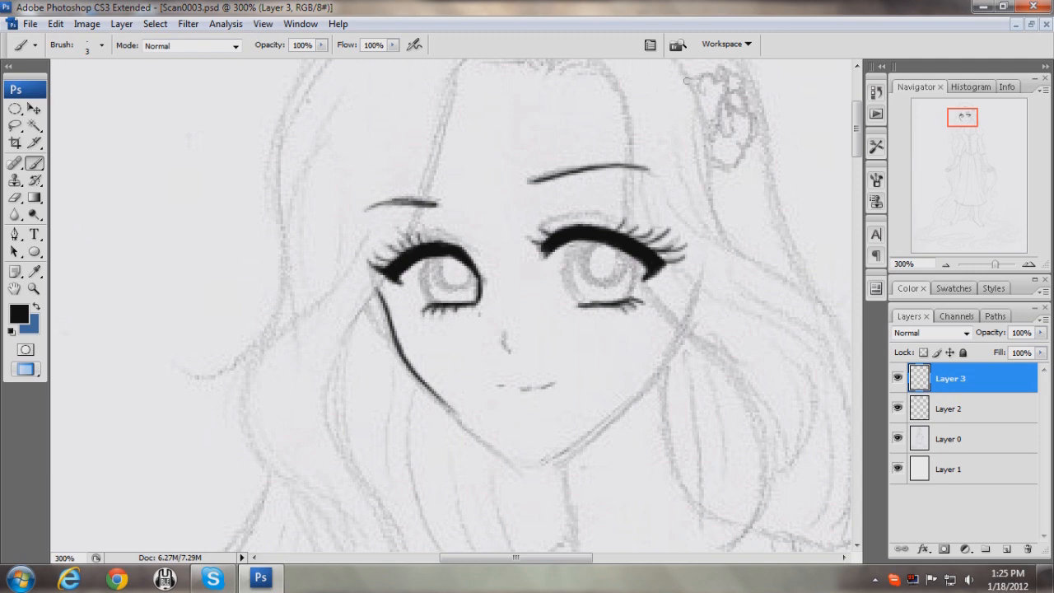
left_click(876, 91)
left_click_drag(855, 124, 854, 150)
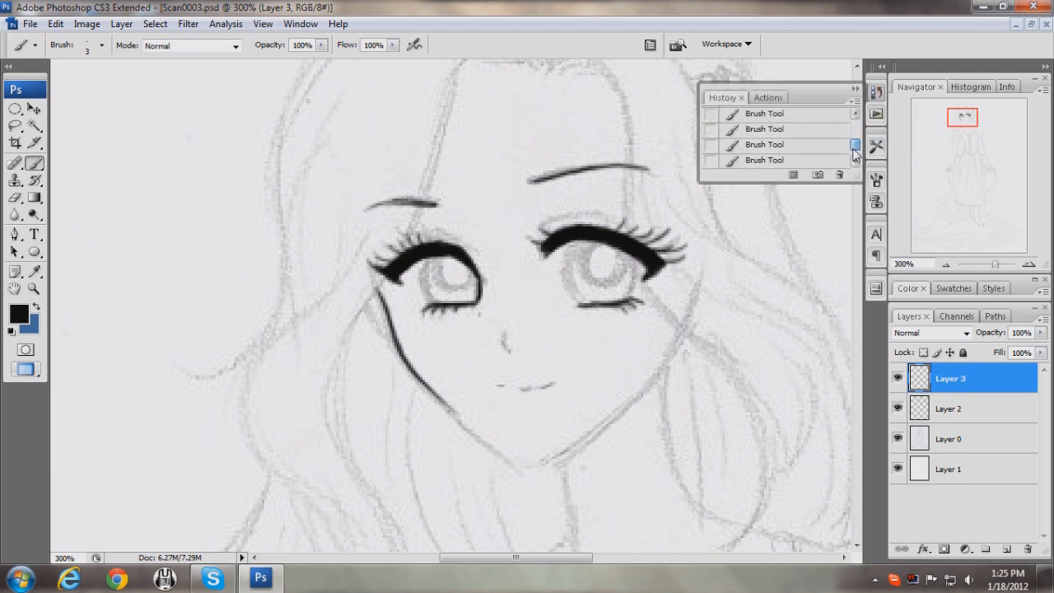
left_click(782, 115)
scroll(817, 121, "up", 1)
left_click(795, 127)
left_click(794, 112)
left_click(856, 88)
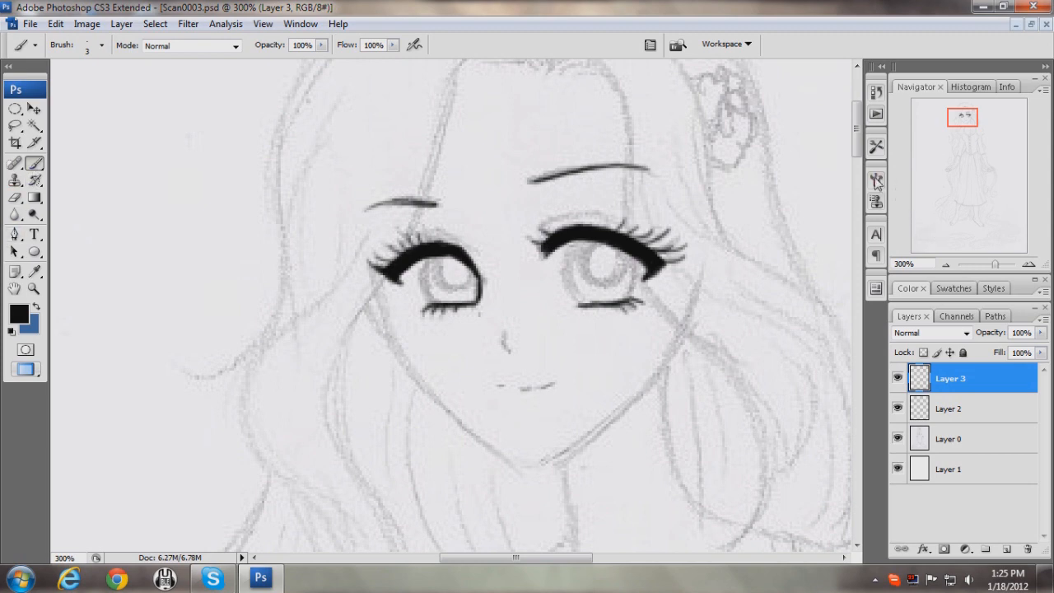
- Try stroking a curved Pen tool path in the blank area beside the hair with the brush, and delete the path
left_click(15, 235)
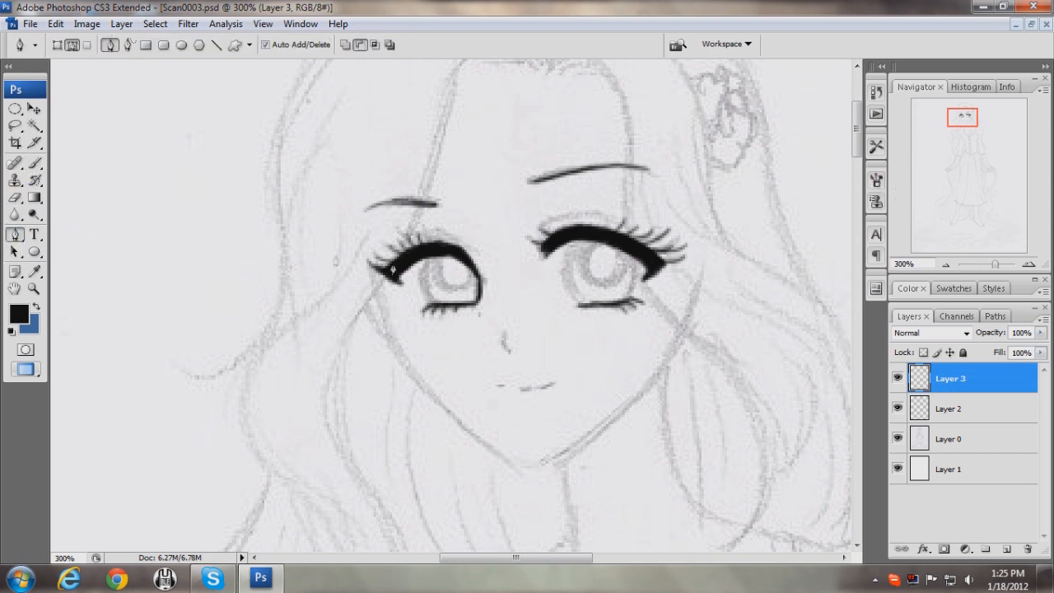
left_click(186, 132)
left_click_drag(265, 376, 355, 461)
right_click(278, 311)
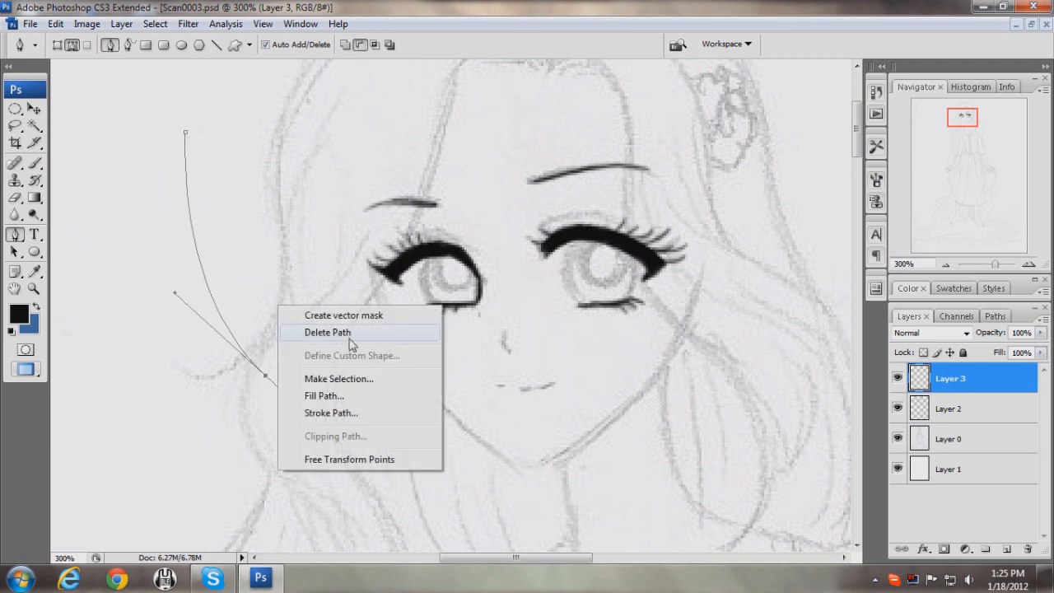
left_click(350, 413)
left_click(621, 196)
right_click(232, 247)
left_click(262, 265)
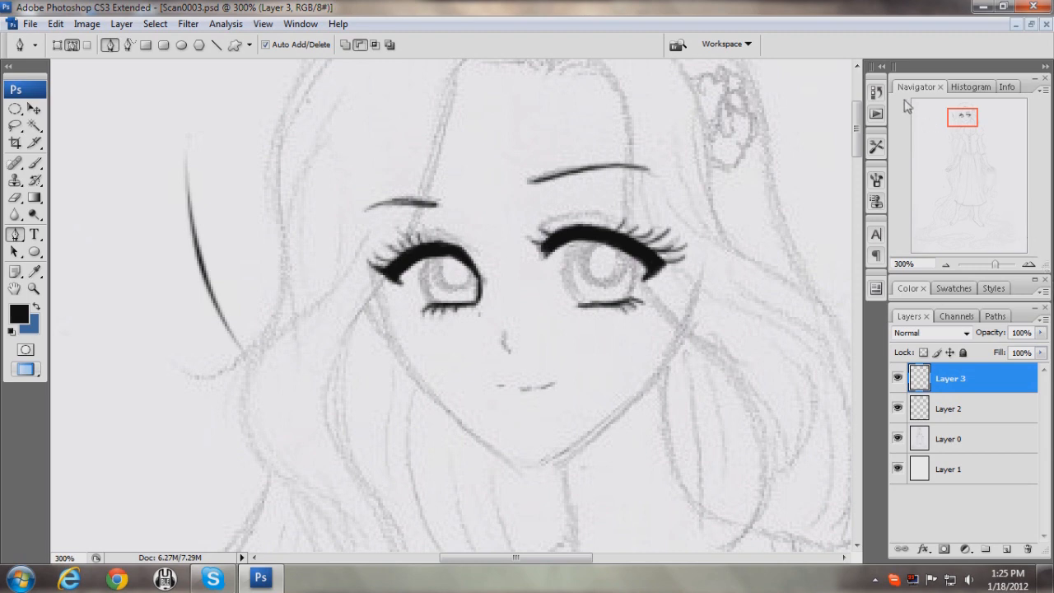
- Revert the document's history to before the curved test stroke and its path
left_click(876, 92)
scroll(857, 152, "down", 3)
left_click(805, 144)
left_click(797, 129)
left_click(784, 114)
scroll(857, 111, "up", 3)
left_click(815, 128)
left_click(855, 88)
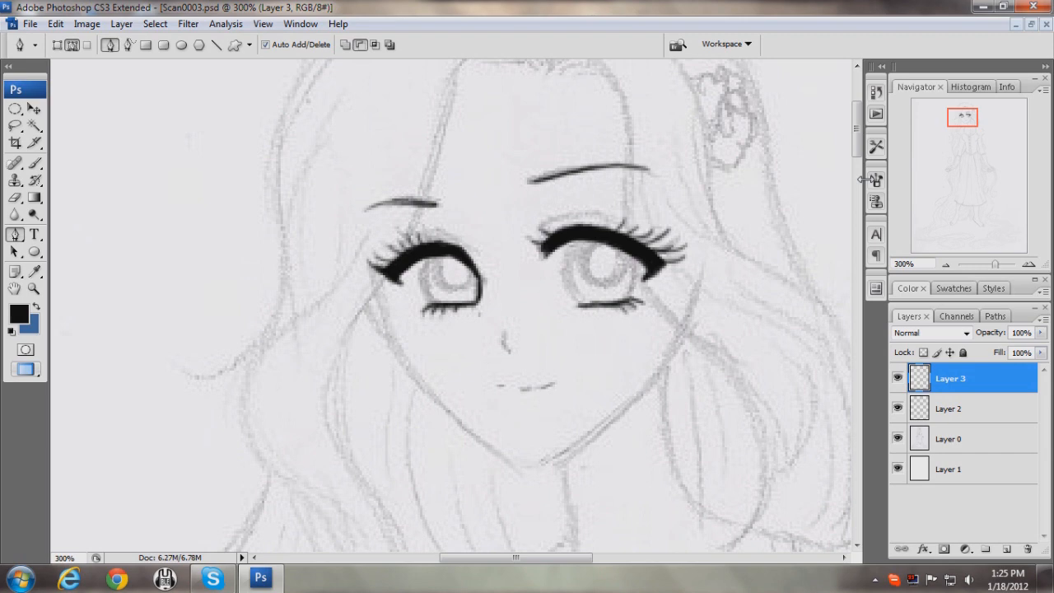
- Set the brush's Shape Dynamics minimum diameter to 48%
left_click(33, 163)
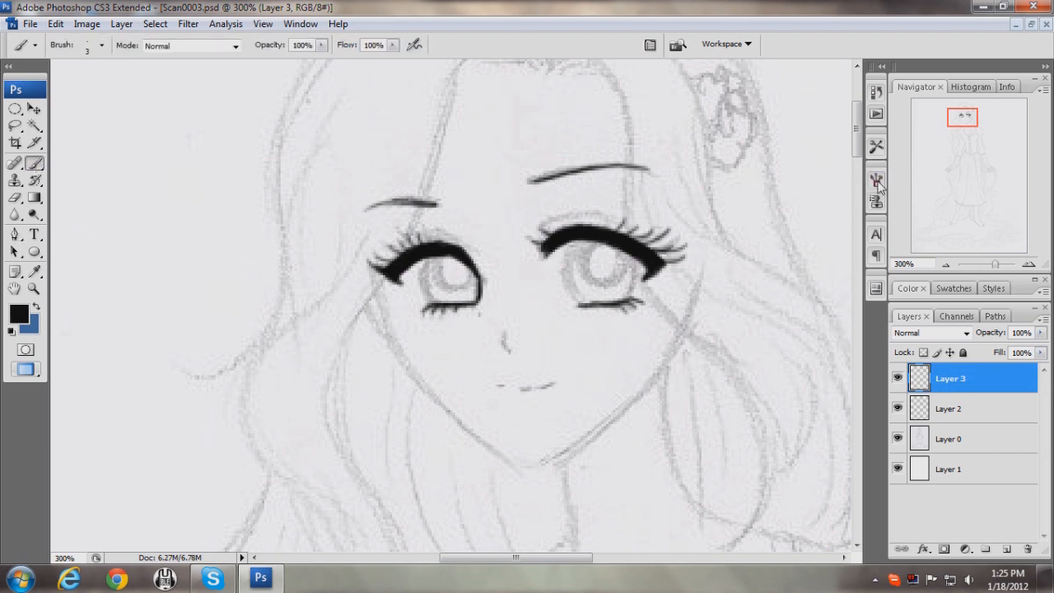
left_click(878, 182)
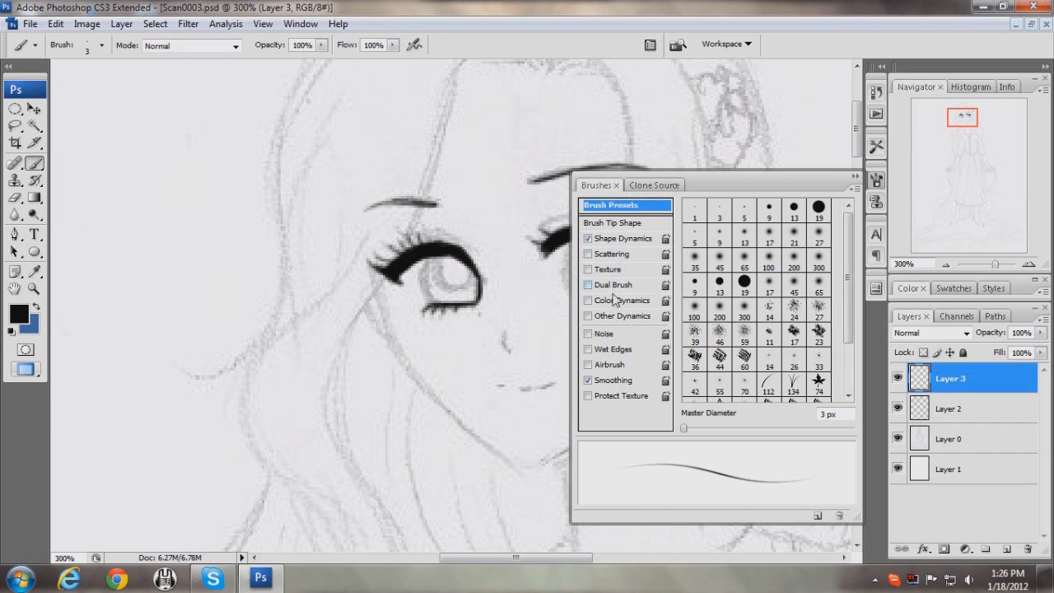
left_click(626, 240)
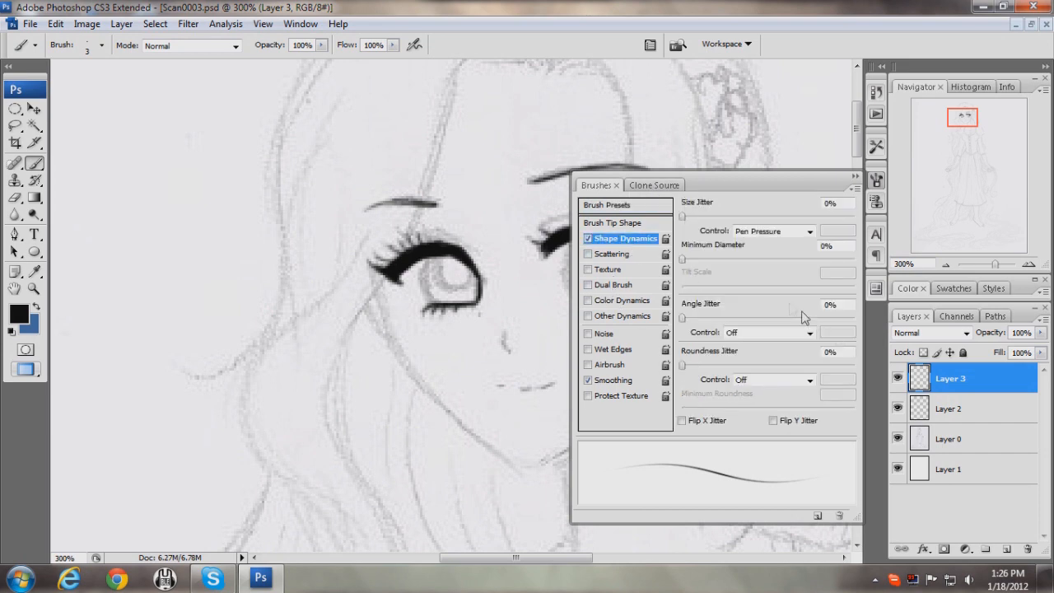
left_click_drag(698, 262, 756, 262)
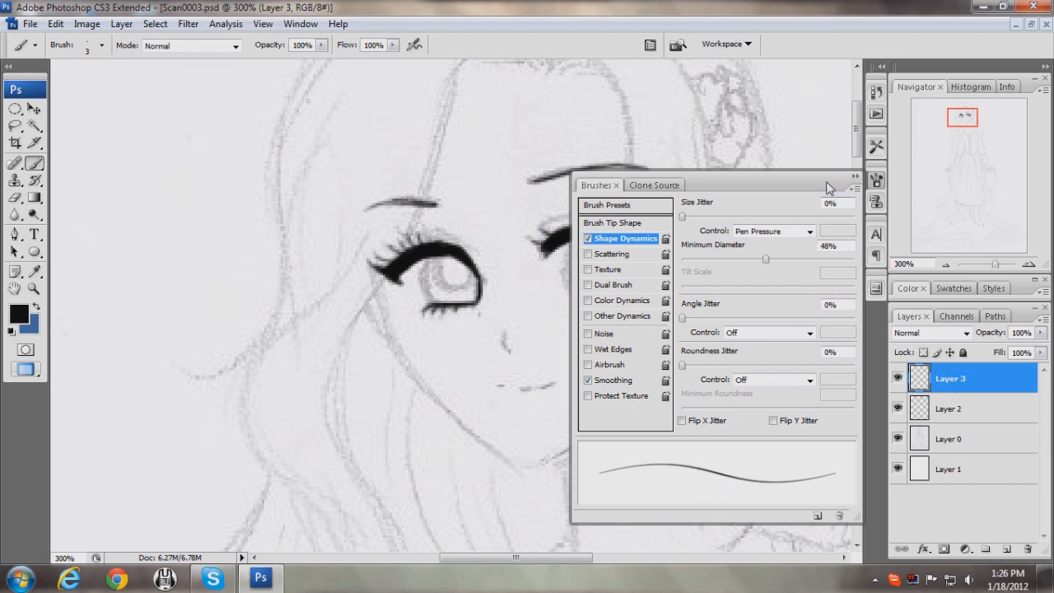
left_click(856, 176)
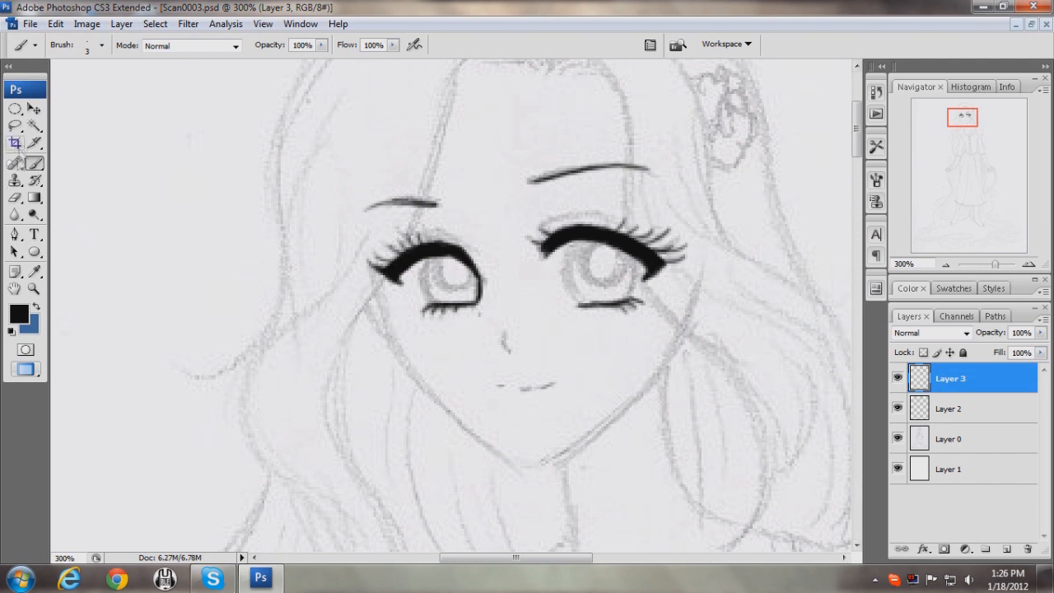
- Test the adjusted brush by stroking a second curved Pen tool path beside the hair, and delete the path
left_click(15, 234)
left_click_drag(251, 383, 356, 461)
right_click(249, 337)
left_click(279, 402)
left_click(624, 197)
left_click(289, 232)
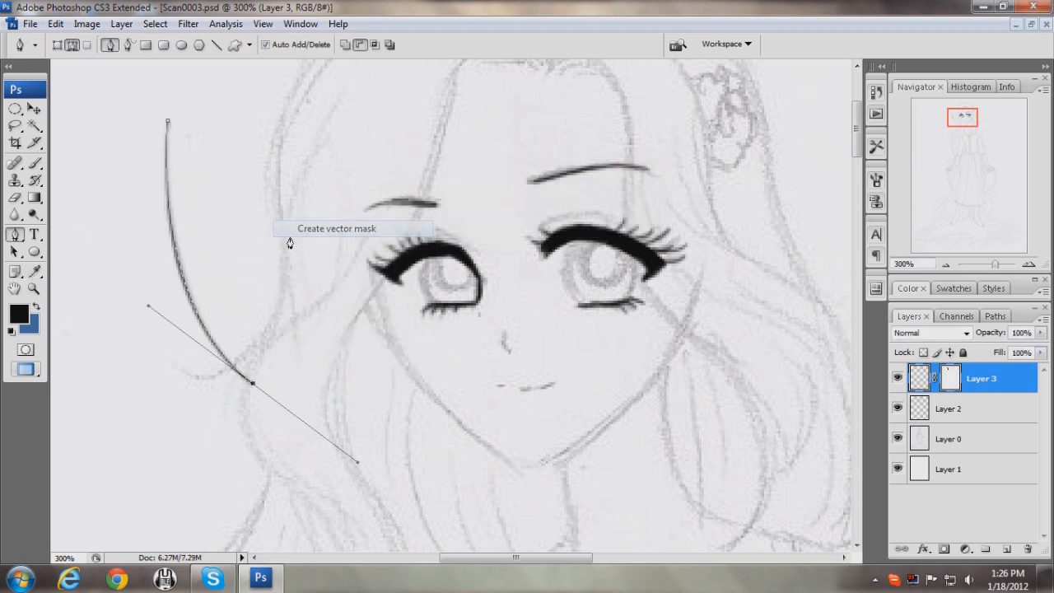
right_click(253, 196)
left_click(388, 5)
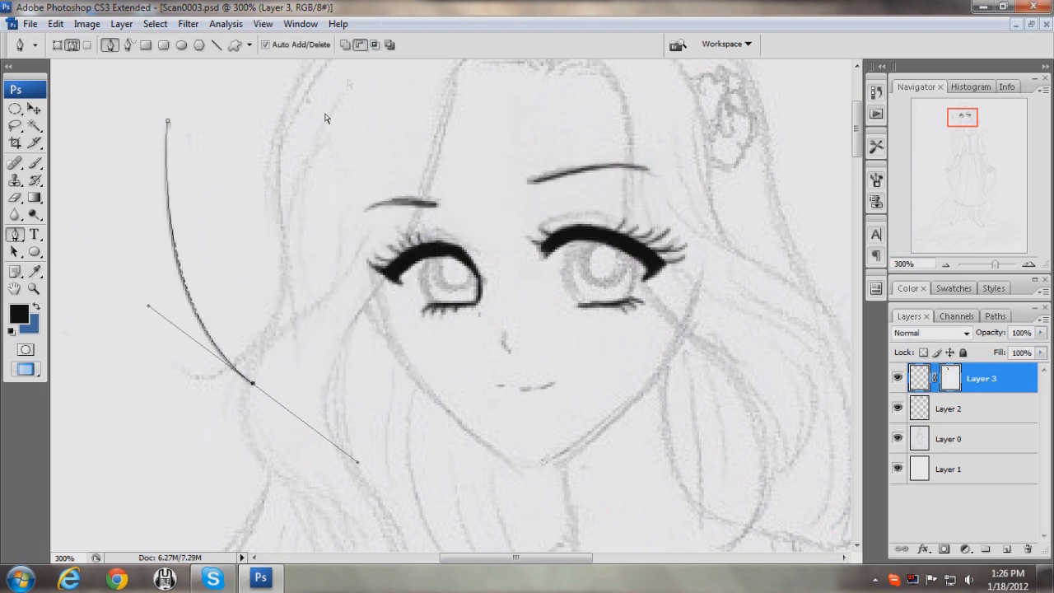
key("ctrl+z")
right_click(219, 243)
left_click(245, 270)
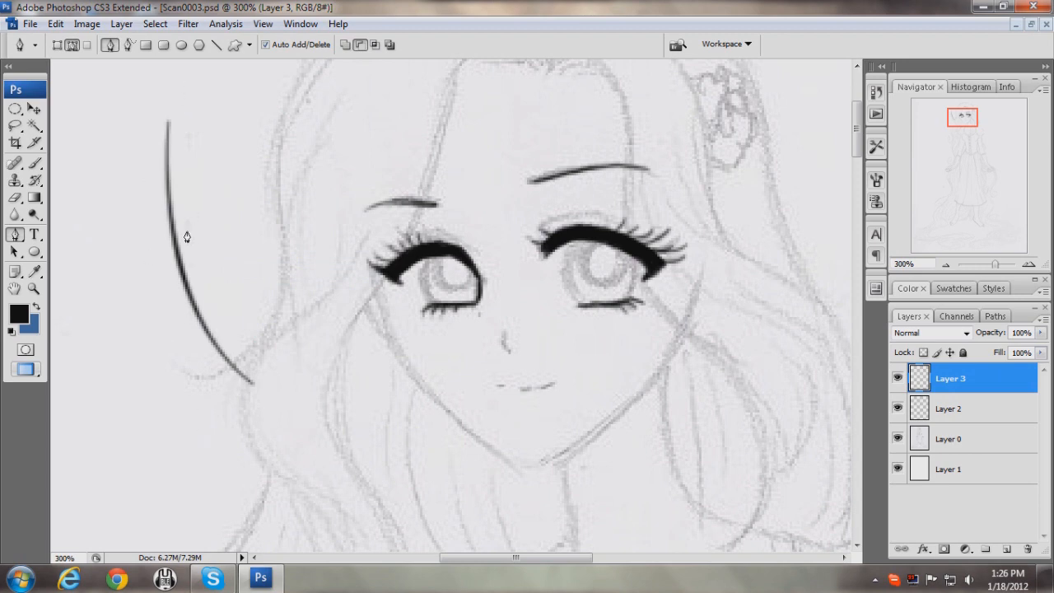
- Revert the second test stroke and its path back to the state of the newly added layer
left_click(877, 94)
left_click_drag(855, 147, 856, 161)
left_click(824, 131)
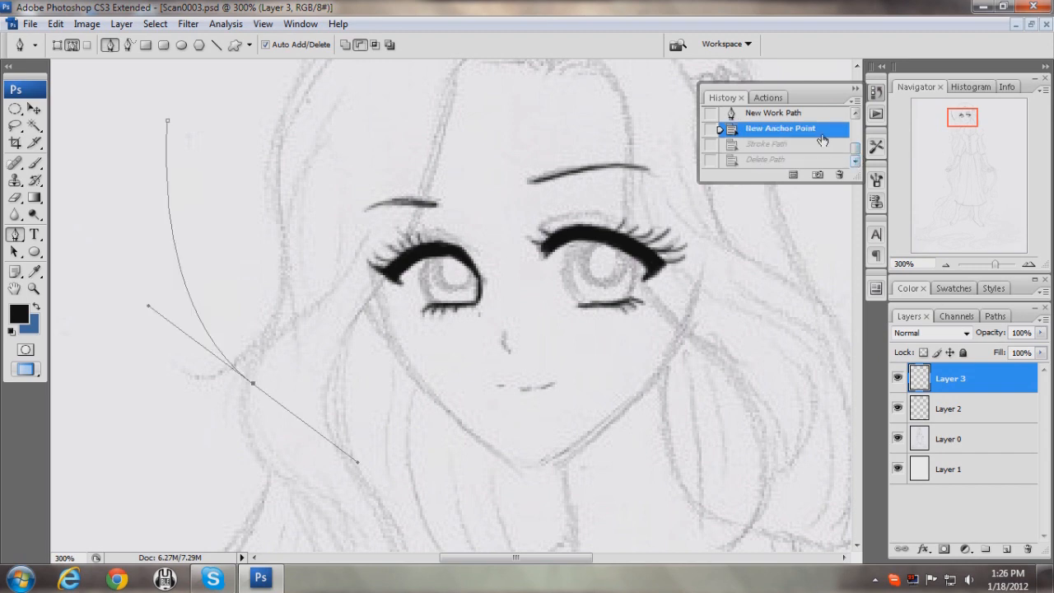
left_click(807, 115)
scroll(857, 111, "up", 2)
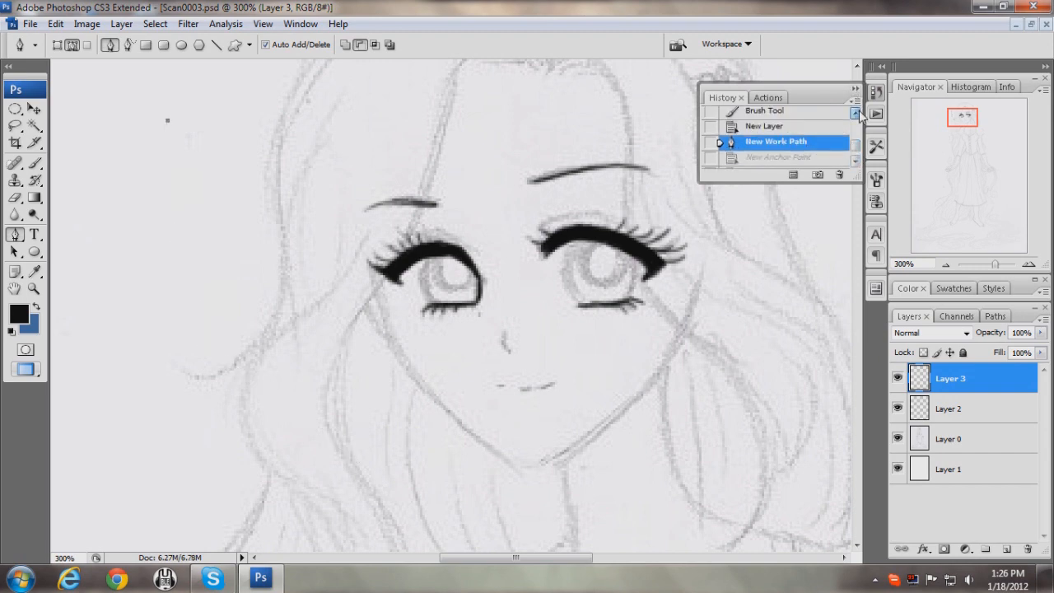
left_click(820, 126)
left_click(855, 89)
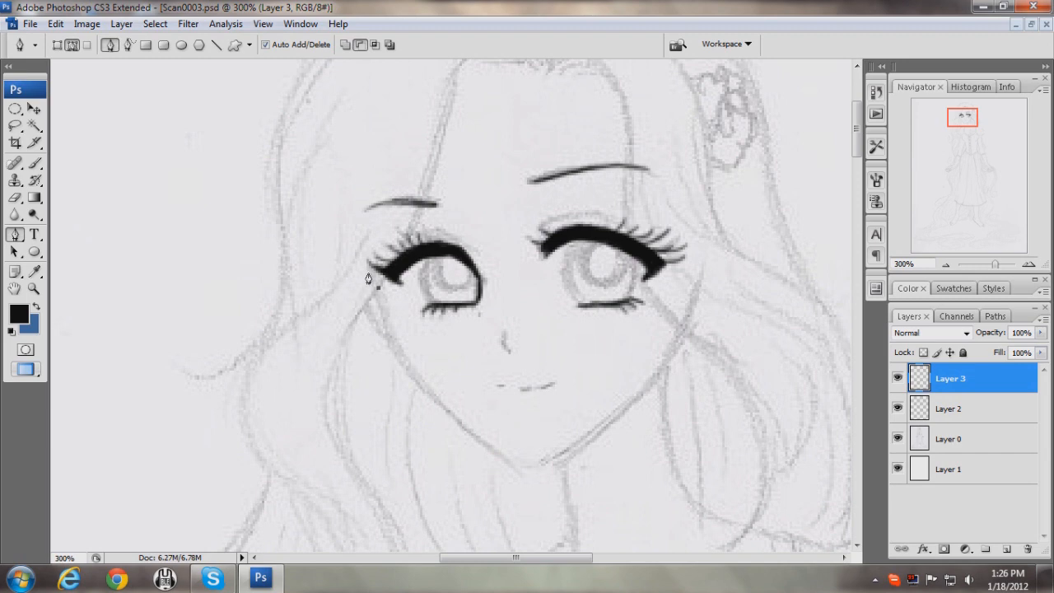
- Ink the left jaw line down to the chin by stroking a Pen tool path with Brush and Simulate Pressure, and delete the path
left_click(530, 471)
left_click_drag(531, 472, 692, 494)
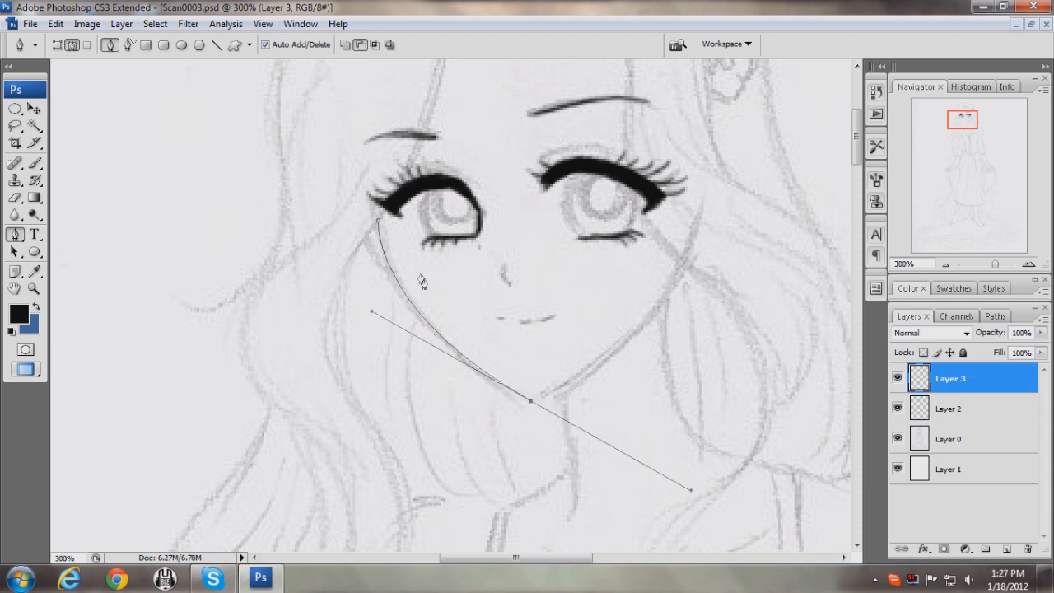
right_click(448, 314)
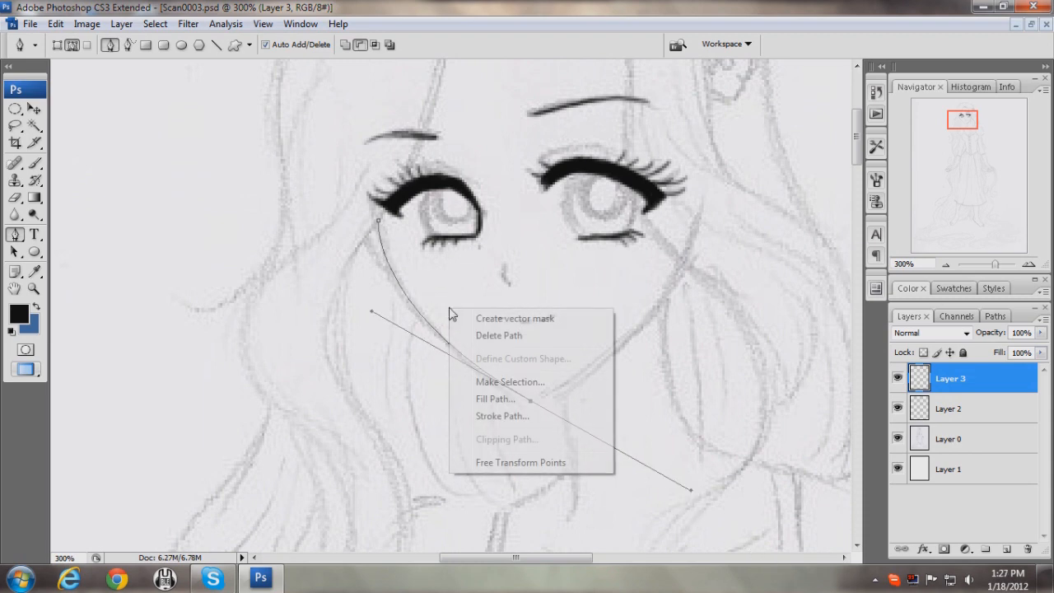
left_click(489, 413)
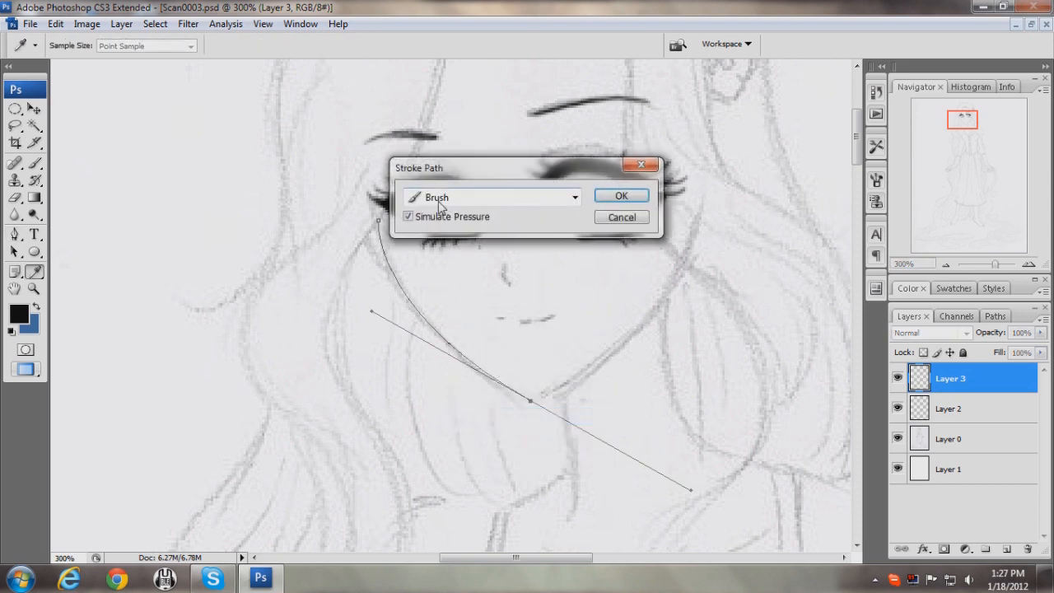
left_click(626, 198)
right_click(458, 276)
left_click(478, 299)
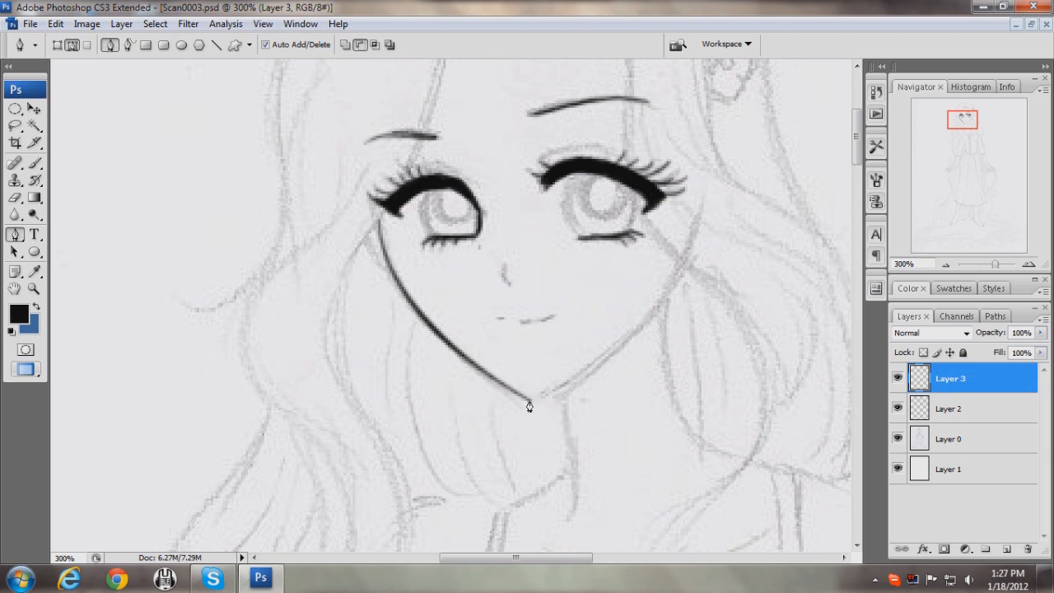
- Ink the right jaw line from the chin by stroking a Pen tool path with Brush and Simulate Pressure, and delete the path
left_click_drag(682, 262, 699, 185)
right_click(705, 345)
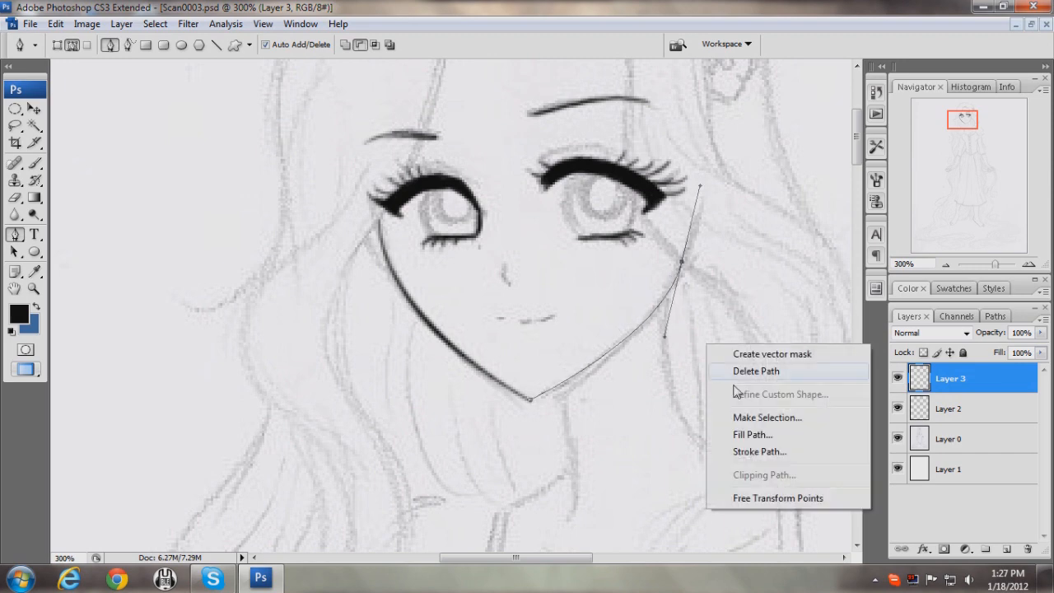
left_click(757, 452)
left_click(610, 201)
right_click(588, 285)
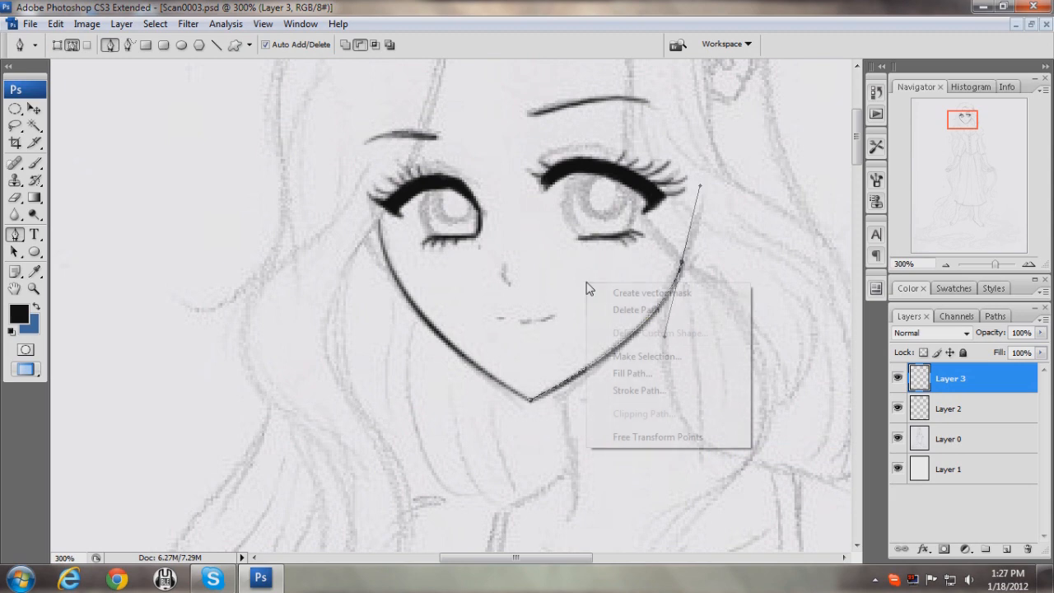
left_click(607, 308)
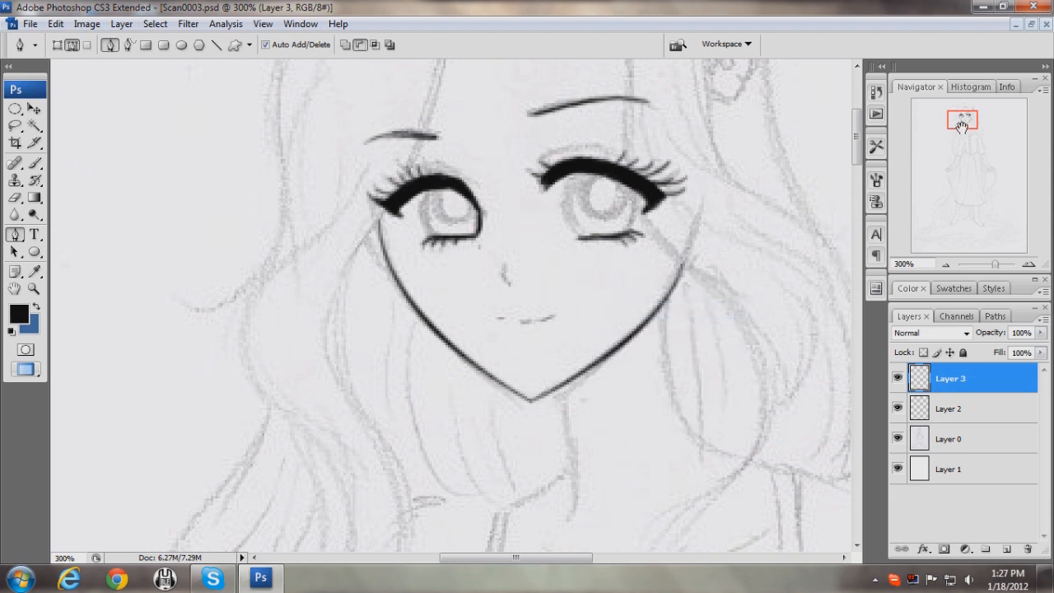
- Hide the sketch on Layer 0 to check the inked face alone, and show the sketch again
left_click(898, 439)
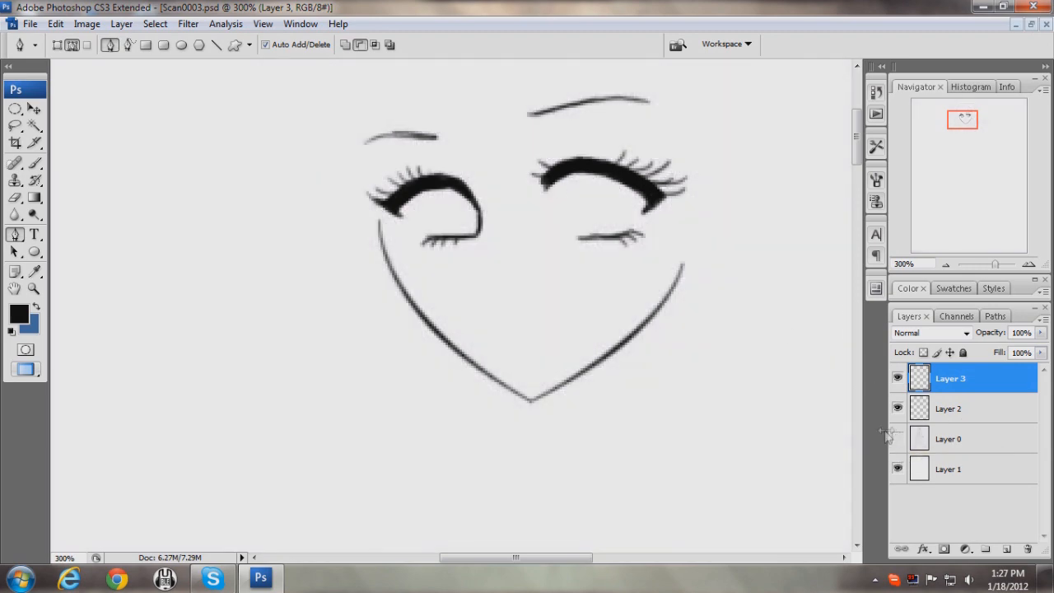
left_click(897, 438)
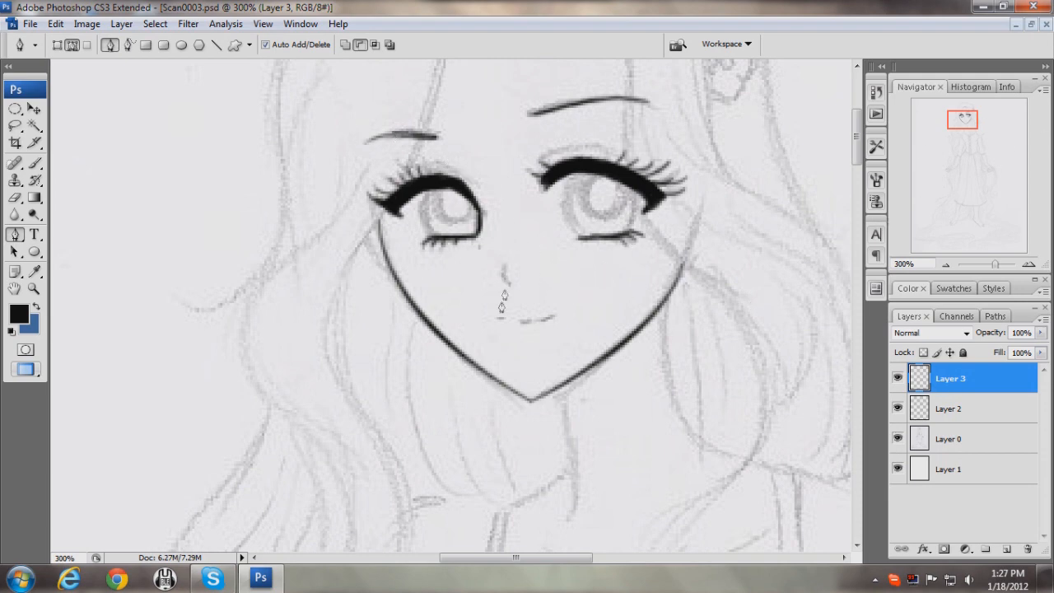
left_click_drag(961, 117, 963, 123)
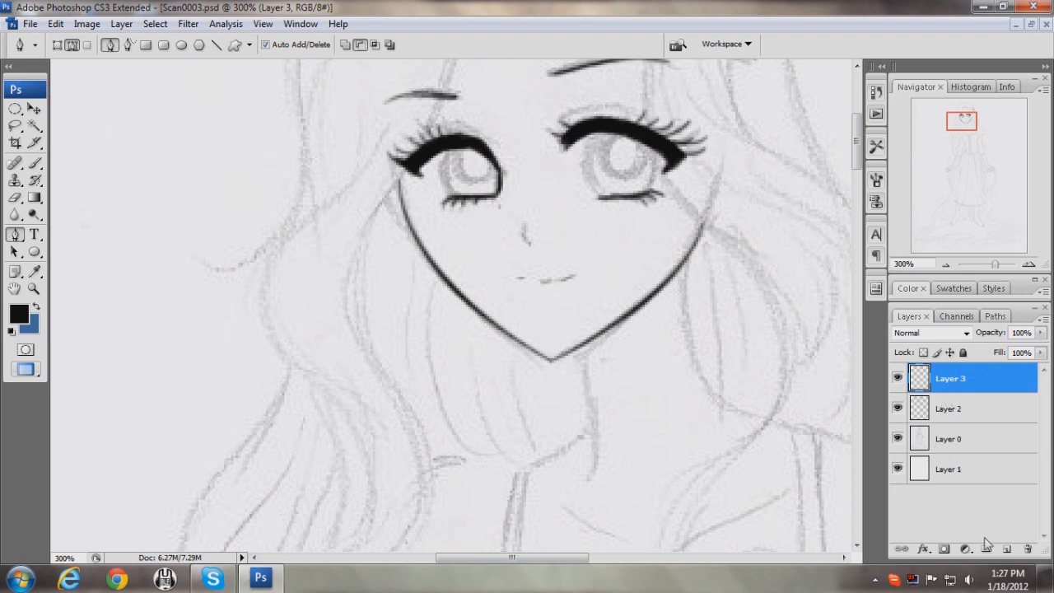
- Add a new layer and try a Pen tool path from the hair parting down to the left eye
left_click(1006, 549)
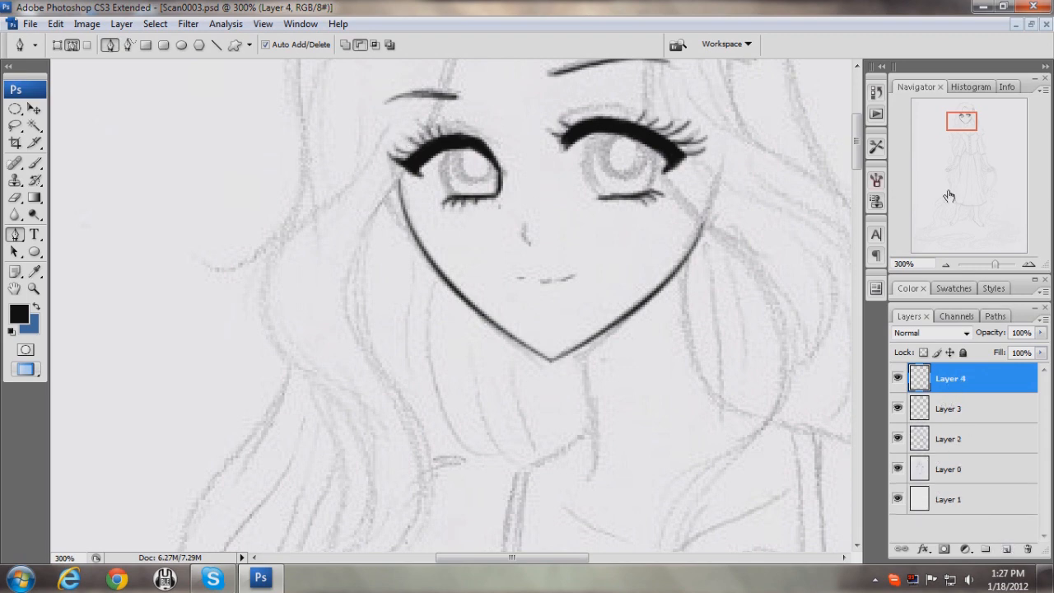
left_click_drag(949, 118, 950, 111)
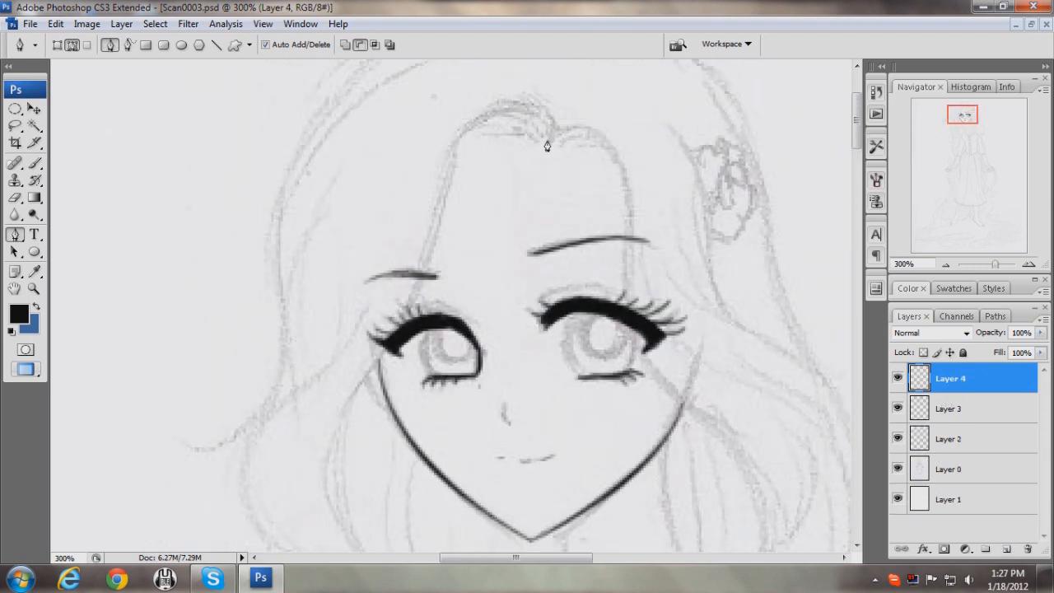
left_click_drag(458, 135, 390, 203)
left_click(395, 333)
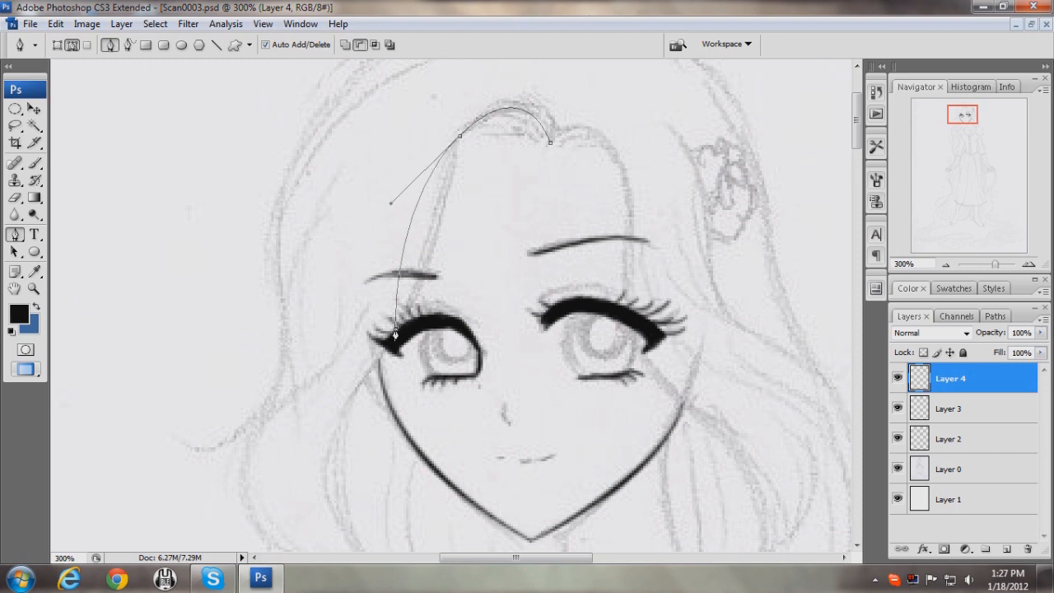
key("ctrl+z")
left_click(404, 323)
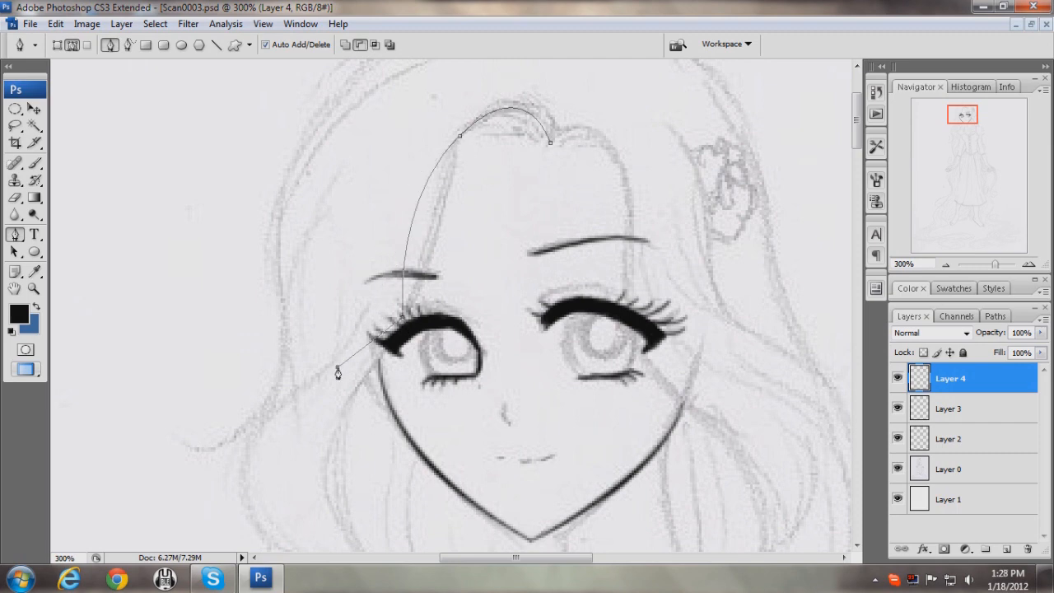
- Revert the hair path in the history to the state before its last anchor point
left_click(875, 93)
scroll(857, 140, "down", 2)
scroll(853, 143, "down", 1)
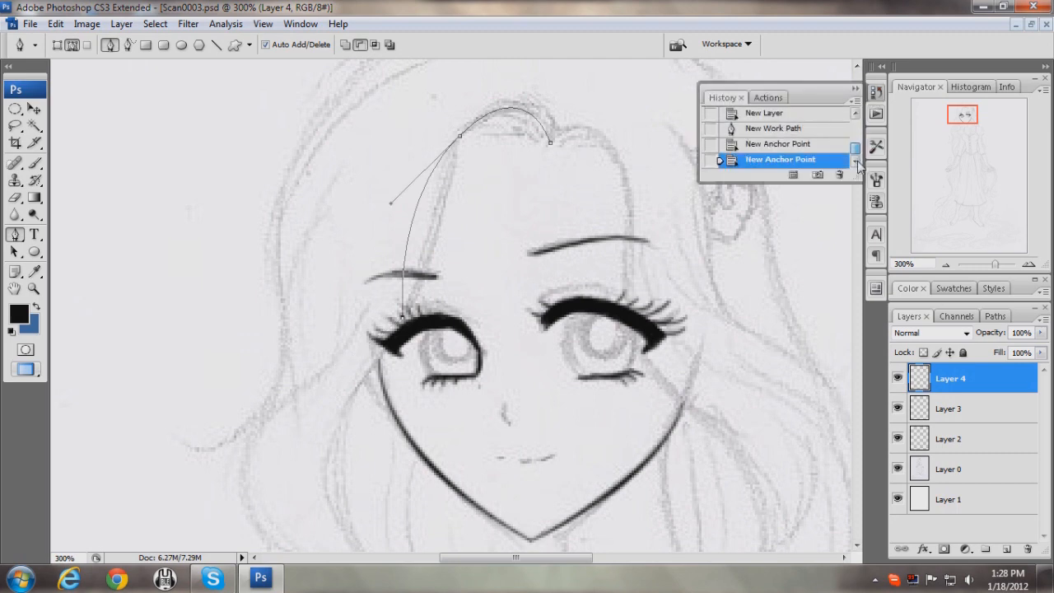
left_click(849, 144)
left_click(855, 90)
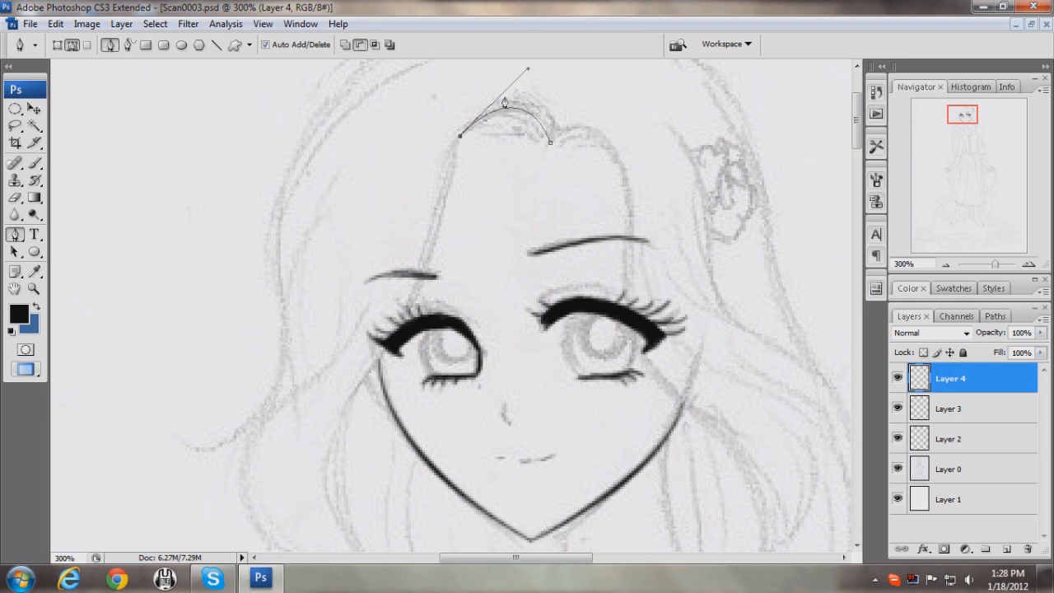
- Continue the hair path from the forehead past the left eye to the lock beside the jaw, redoing the misplaced end point
left_click(402, 332)
left_click_drag(359, 482, 336, 473)
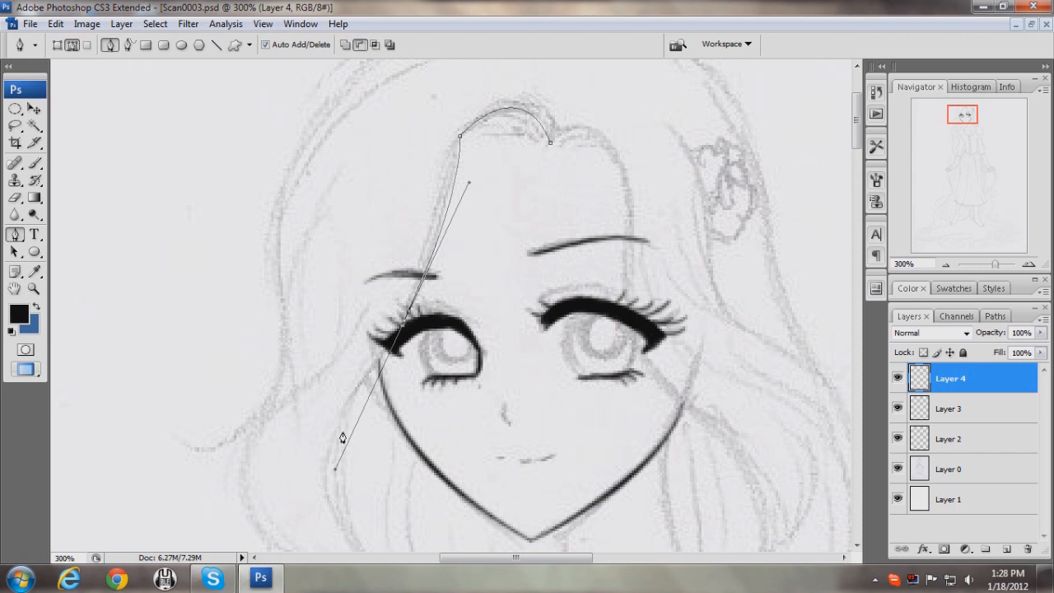
left_click_drag(328, 457, 328, 455)
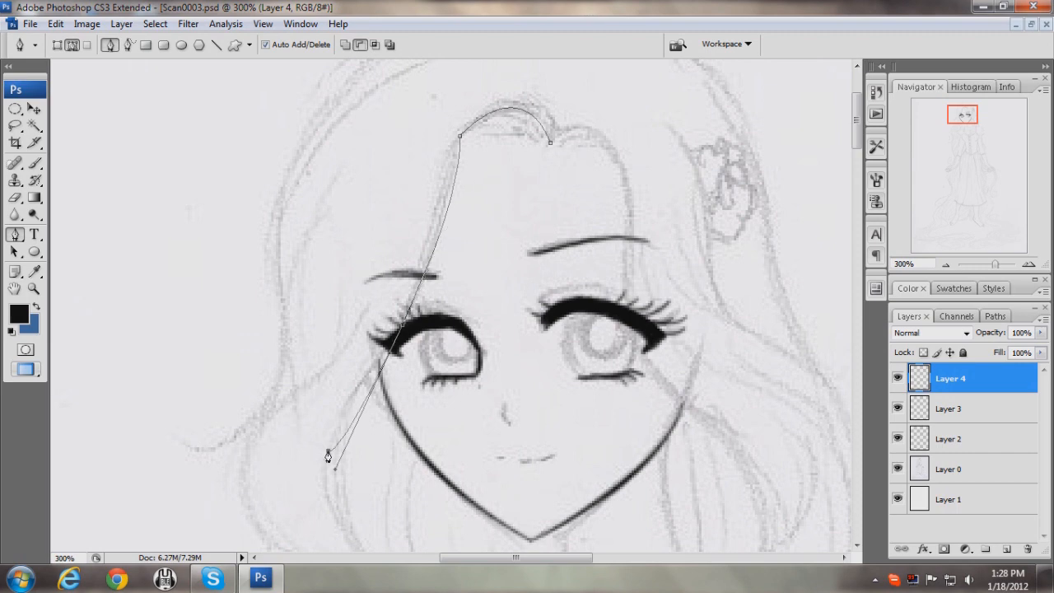
key("ctrl+z")
left_click(405, 327, "alt")
left_click_drag(332, 435, 321, 494)
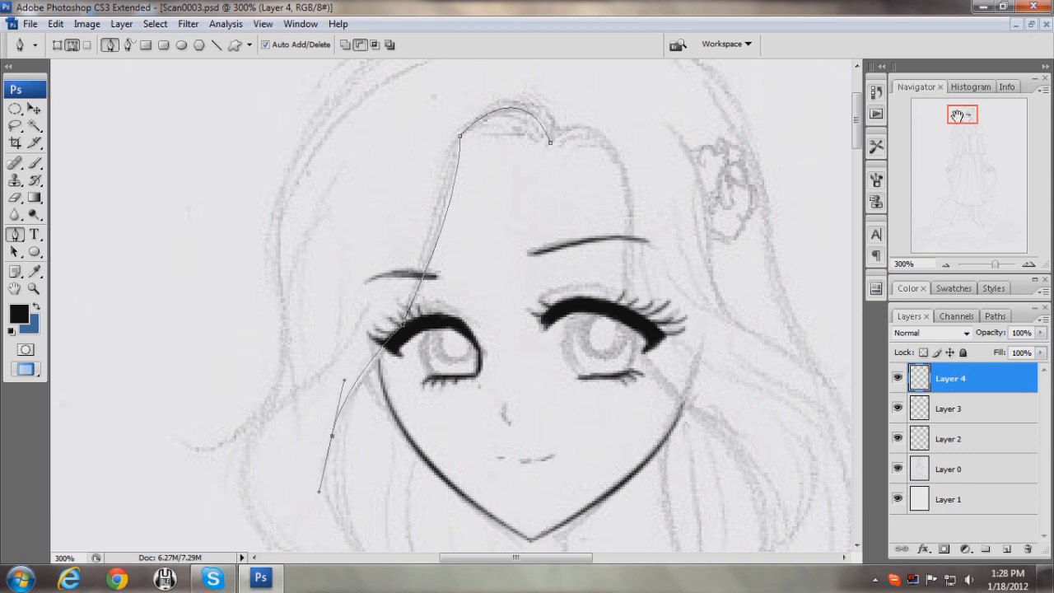
- Stroke the front hair path with Brush and Simulate Pressure, and delete the path
right_click(508, 185)
left_click(576, 265)
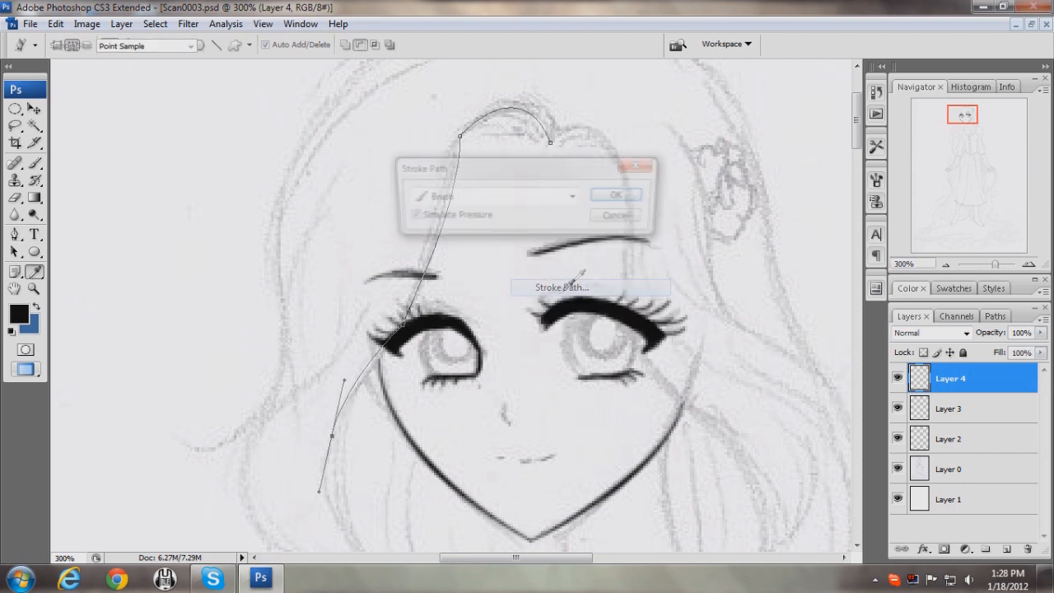
left_click(627, 200)
left_click(572, 184)
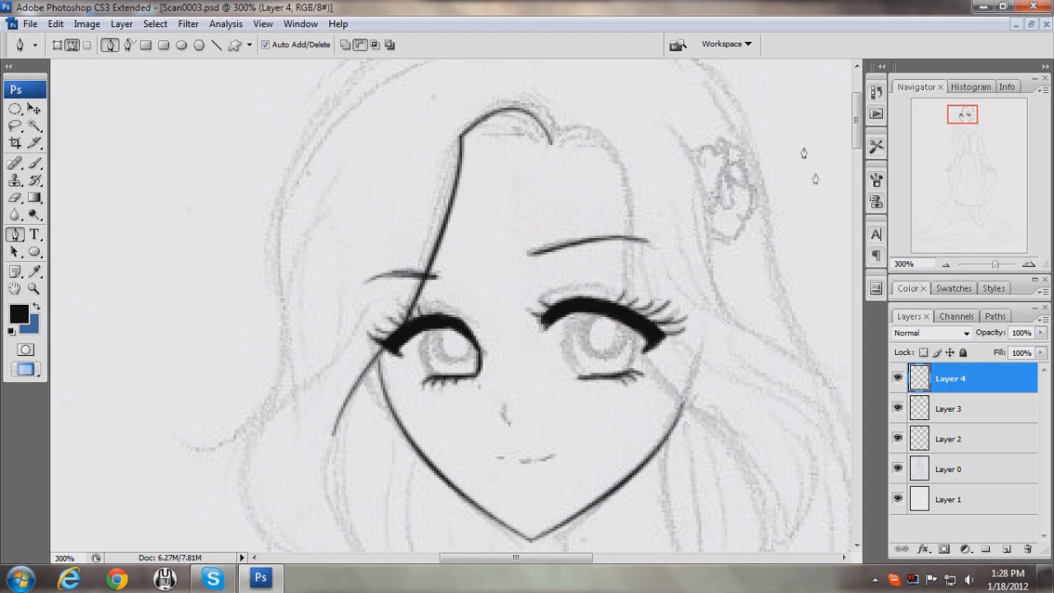
- Delete Layer 4 with its inked hair line
right_click(983, 374)
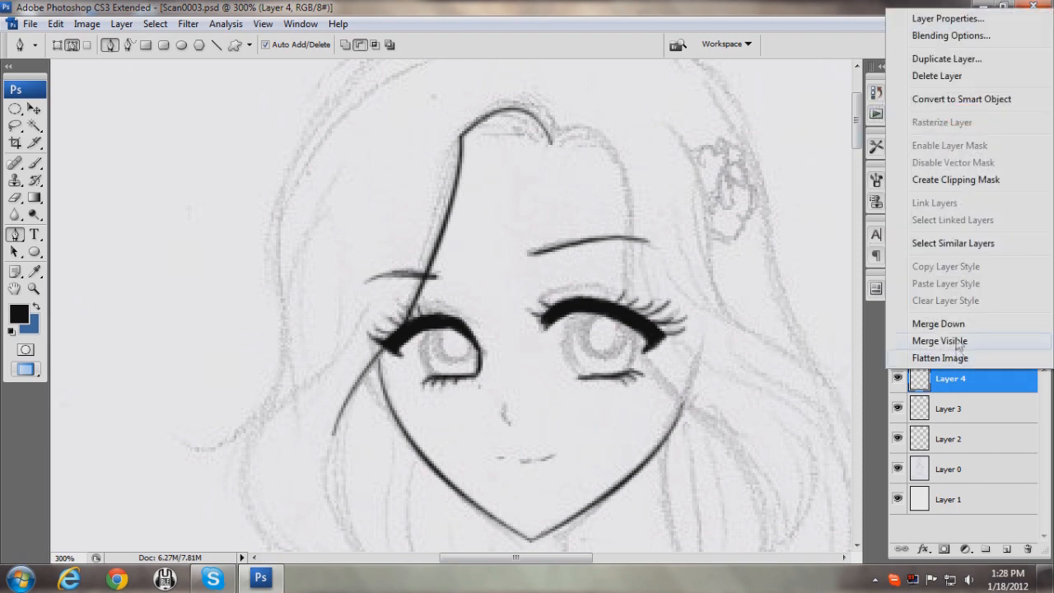
left_click(936, 76)
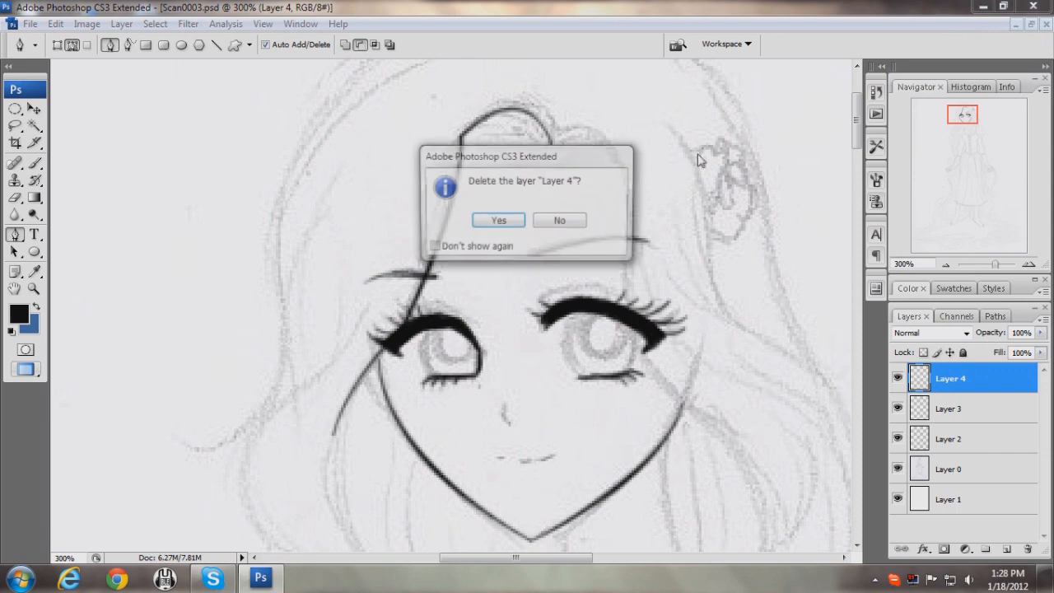
left_click(493, 223)
- Add a new layer and draw a smoother Pen tool path from the hair parting down past the left eye
left_click(1007, 548)
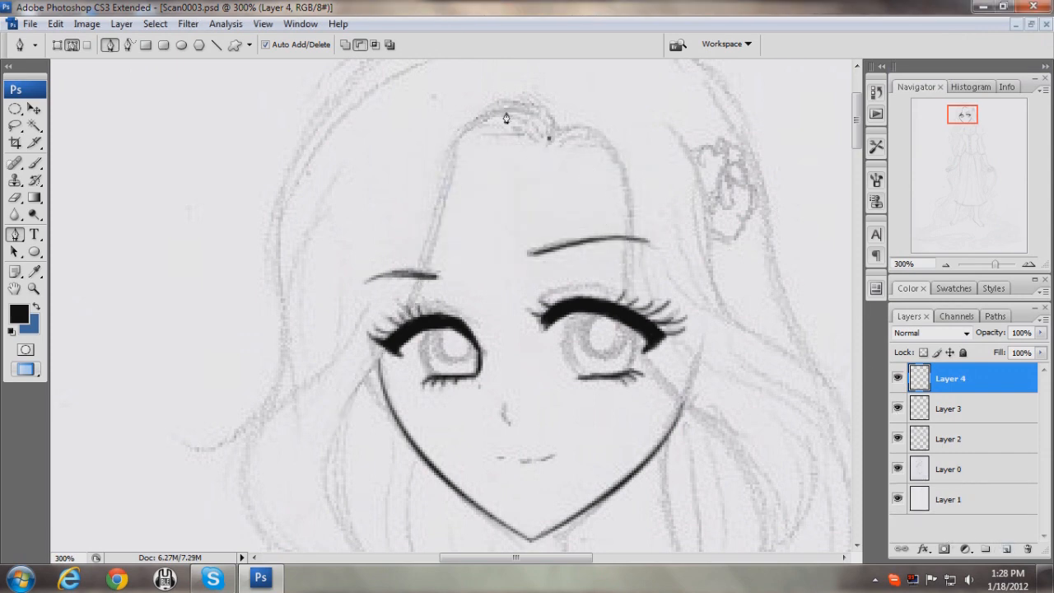
left_click_drag(508, 108, 473, 108)
left_click(459, 140)
key("ctrl+z")
left_click(456, 152)
left_click_drag(349, 399, 303, 449)
- Stroke the path along the left front hair edge with Brush and Simulate Pressure, and delete the path
right_click(479, 278)
left_click(537, 377)
left_click(641, 200)
right_click(532, 188)
left_click(557, 213)
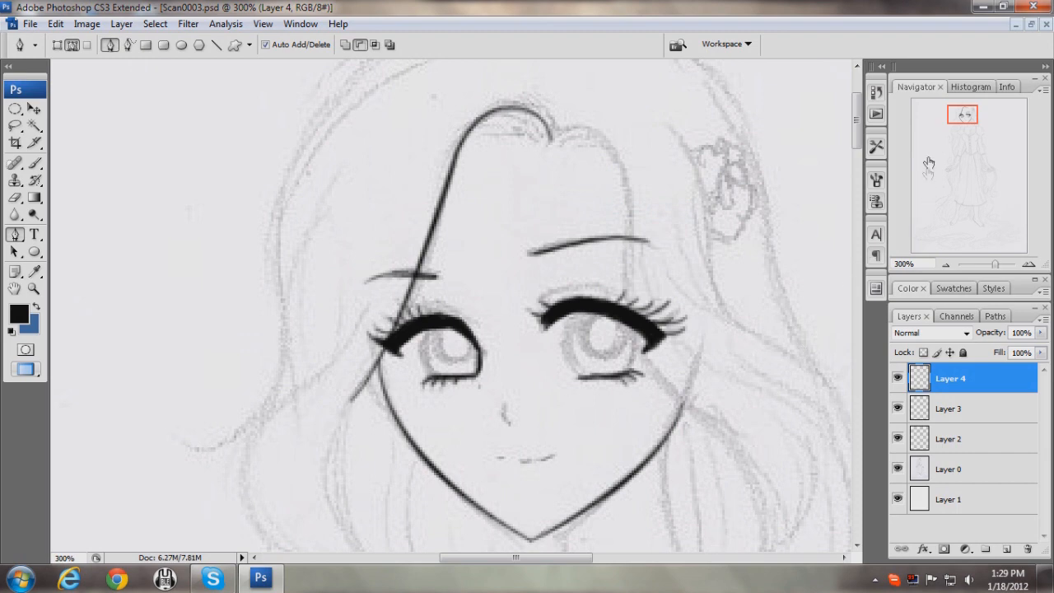
- Draw a wavy Pen tool path along the left hair lock, from beside the left eye down past the shoulder
mouse_move(962, 120)
left_mouse_down()
mouse_move(961, 108)
mouse_move(961, 129)
left_mouse_up()
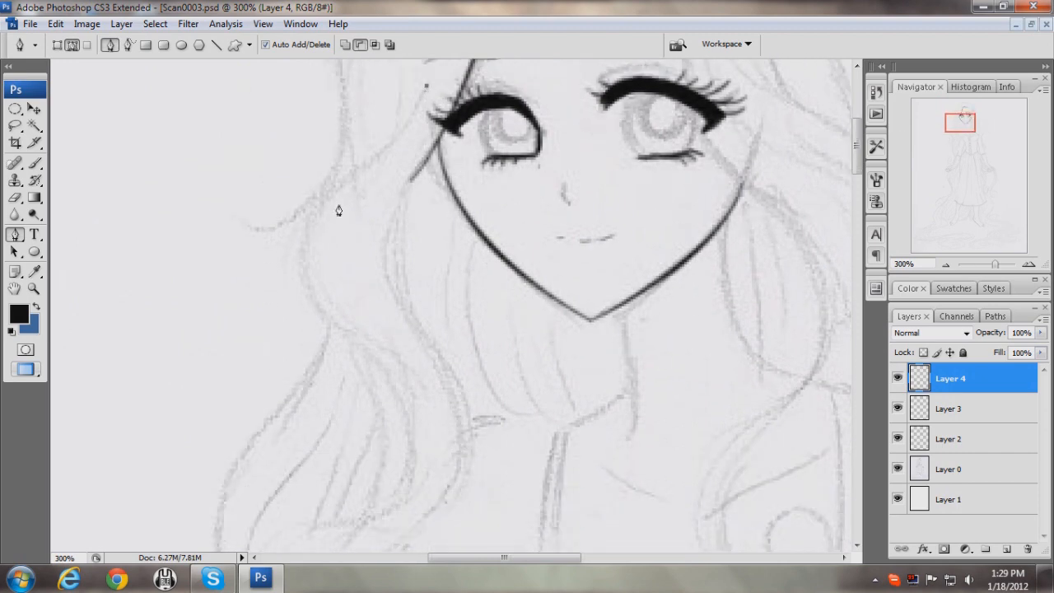
left_click_drag(308, 228, 237, 268)
key("ctrl+z")
left_click_drag(357, 168, 316, 179)
left_click_drag(318, 312, 365, 373)
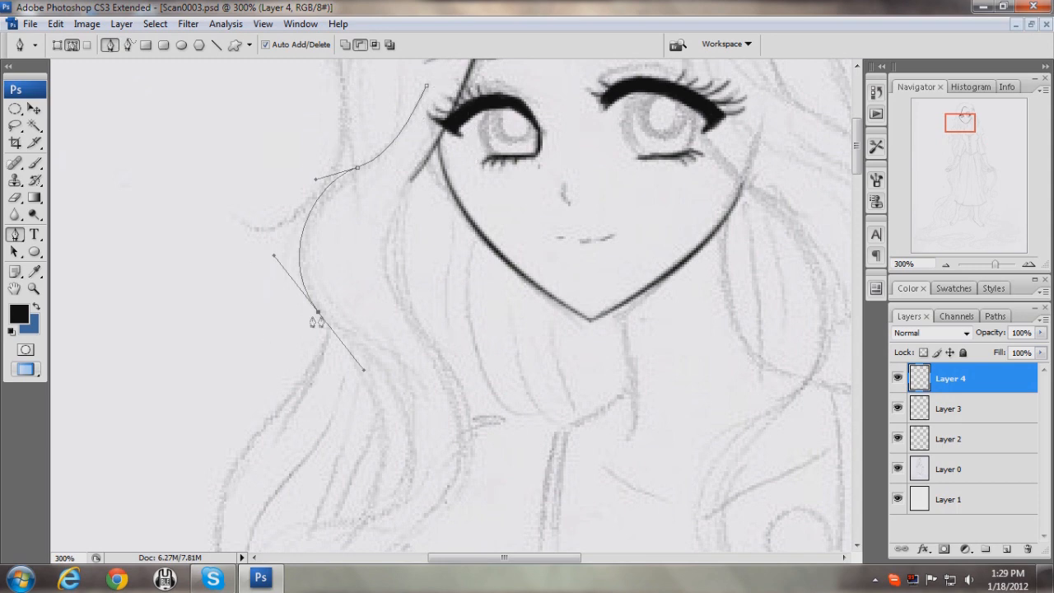
left_click(380, 425)
key("ctrl+z")
left_click_drag(381, 436, 382, 476)
left_click(365, 515)
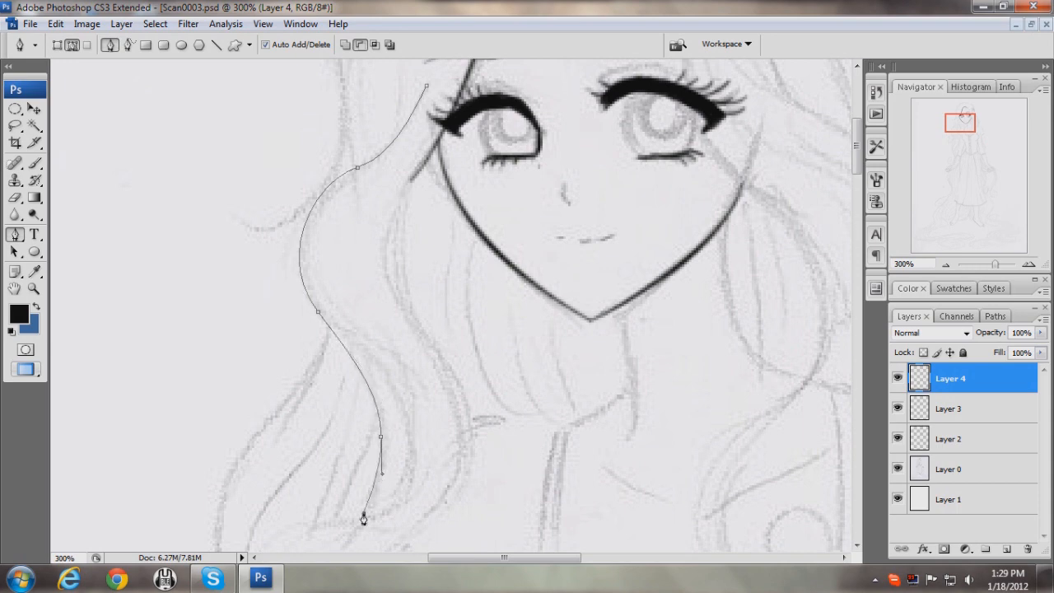
- Stroke the wavy left hair path with Brush and Simulate Pressure, and delete the path
right_click(425, 334)
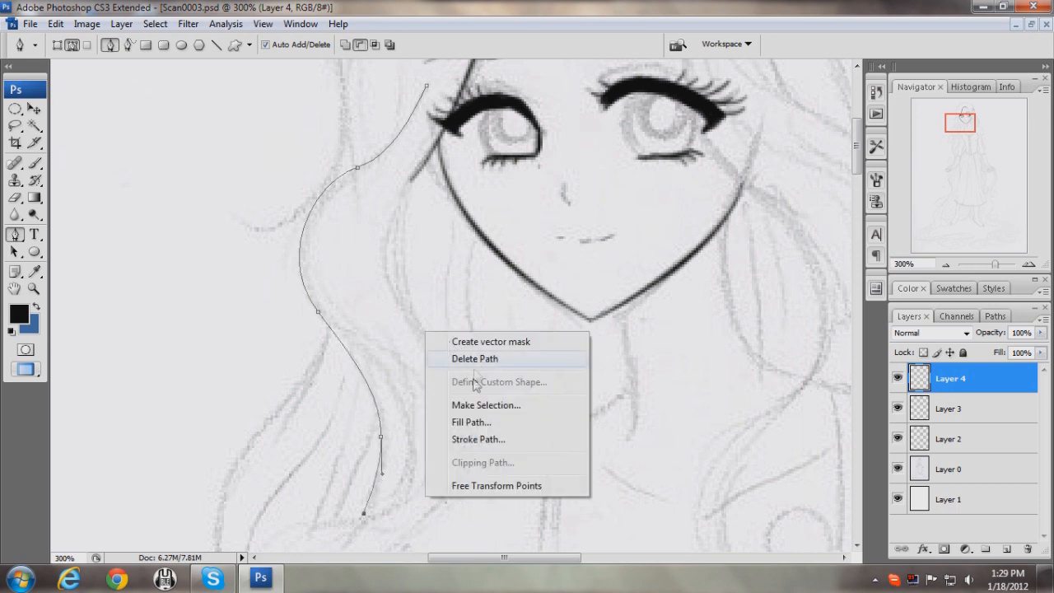
left_click(469, 439)
right_click(409, 278)
left_click(621, 198)
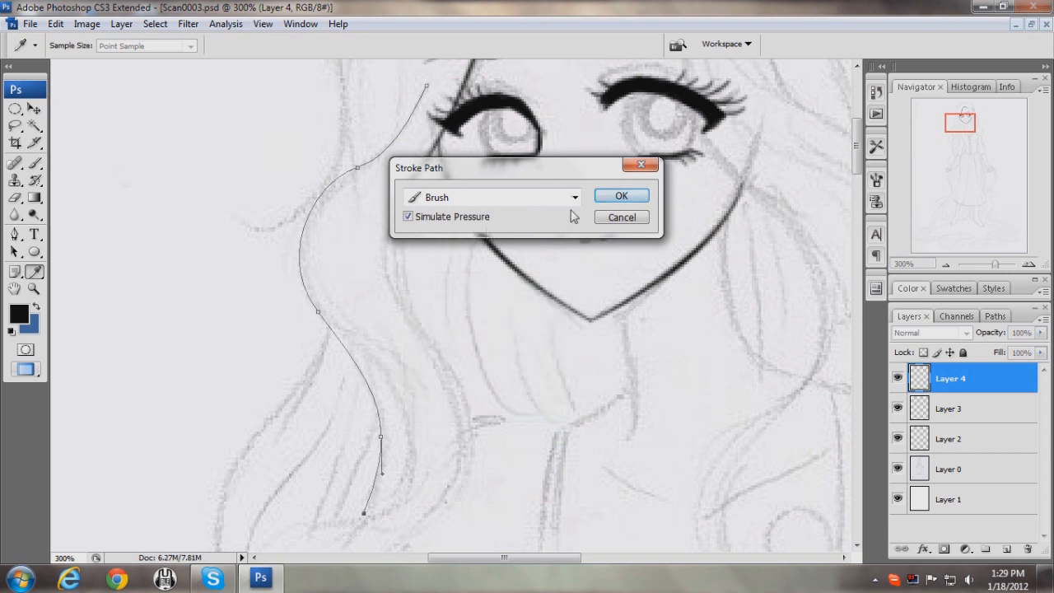
left_click(600, 202)
key("p")
right_click(377, 261)
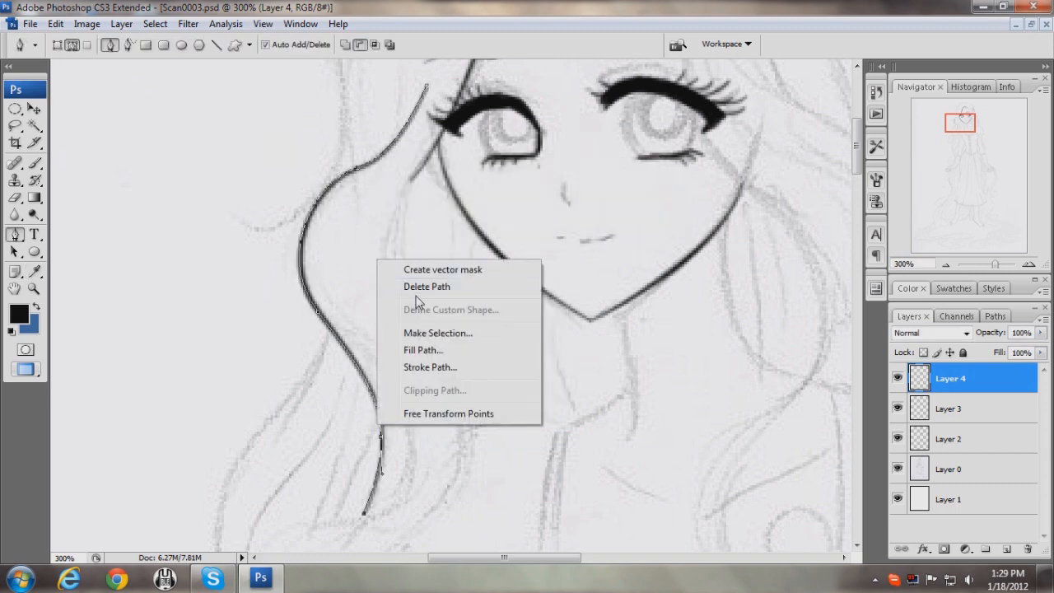
left_click(411, 288)
- Ink the hair curve from the right jaw down to the shoulder by stroking a Pen tool path with Brush, and delete the path
mouse_move(962, 128)
left_mouse_down()
mouse_move(969, 122)
mouse_move(968, 133)
left_mouse_up()
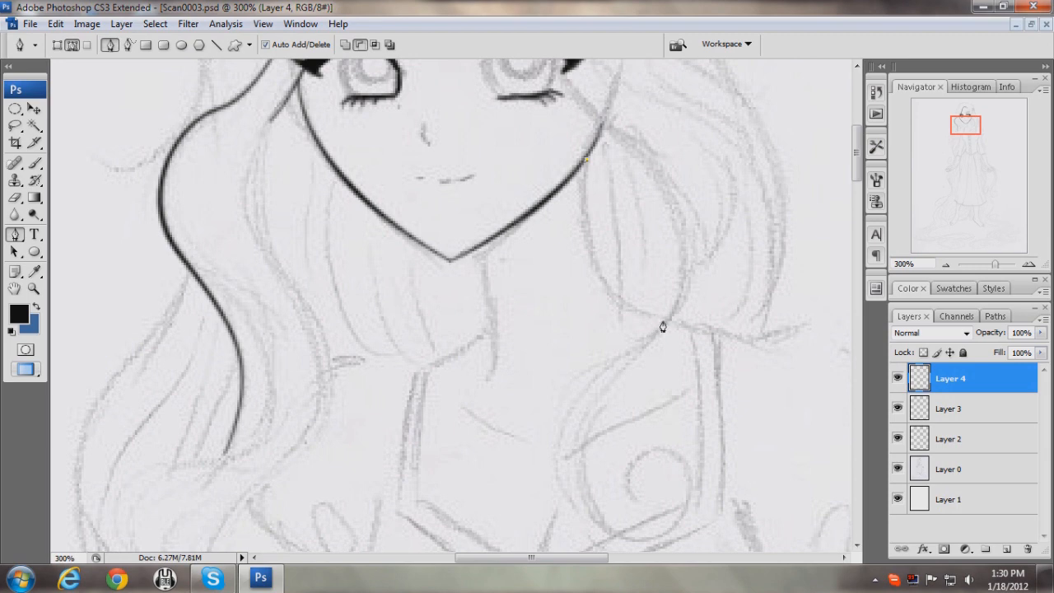
left_click_drag(664, 321, 751, 331)
right_click(640, 270)
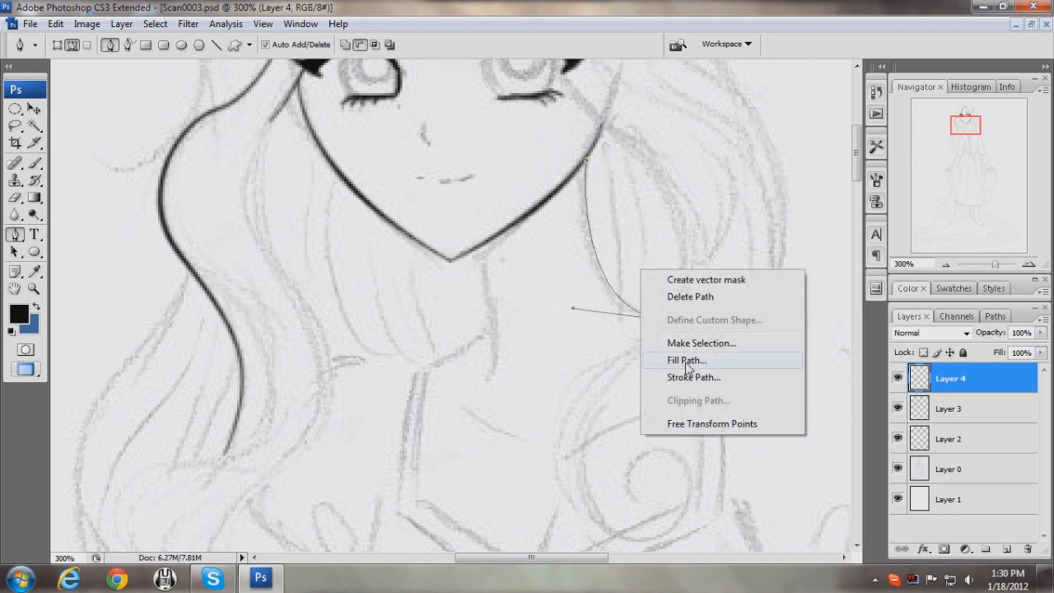
left_click(693, 376)
left_click(628, 198)
right_click(630, 209)
left_click(659, 230)
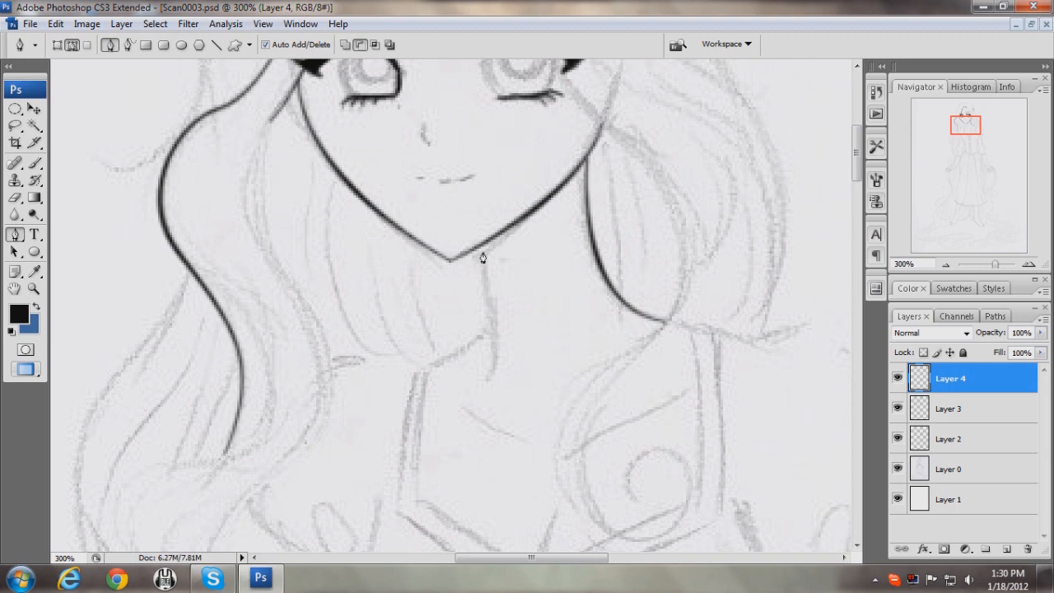
- Ink the neck line below the chin by stroking a Pen tool path with Brush and Simulate Pressure, and delete the path
left_click_drag(494, 374, 478, 396)
right_click(520, 332)
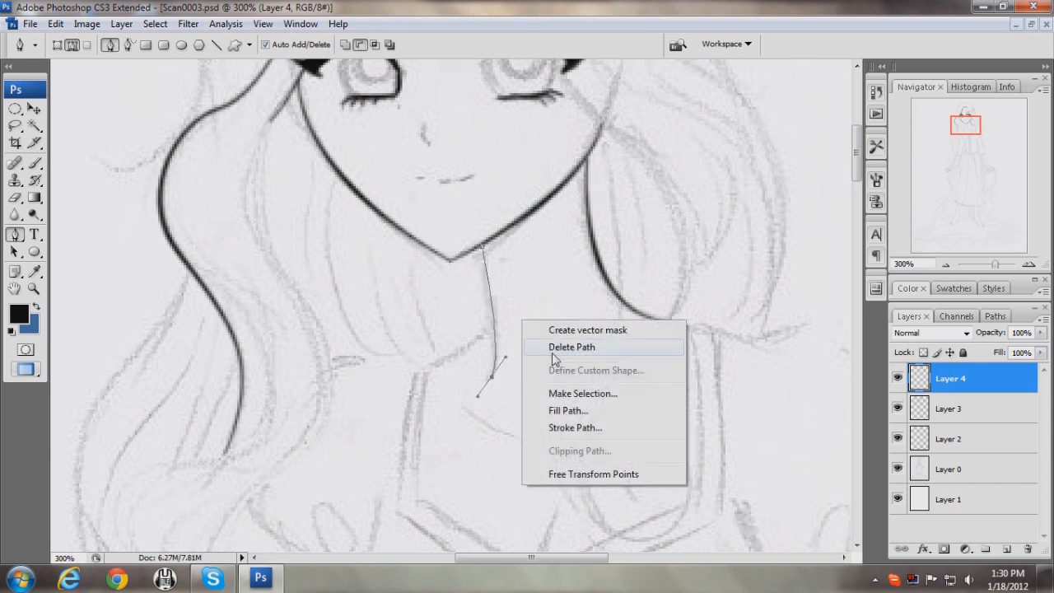
left_click(575, 426)
key("i")
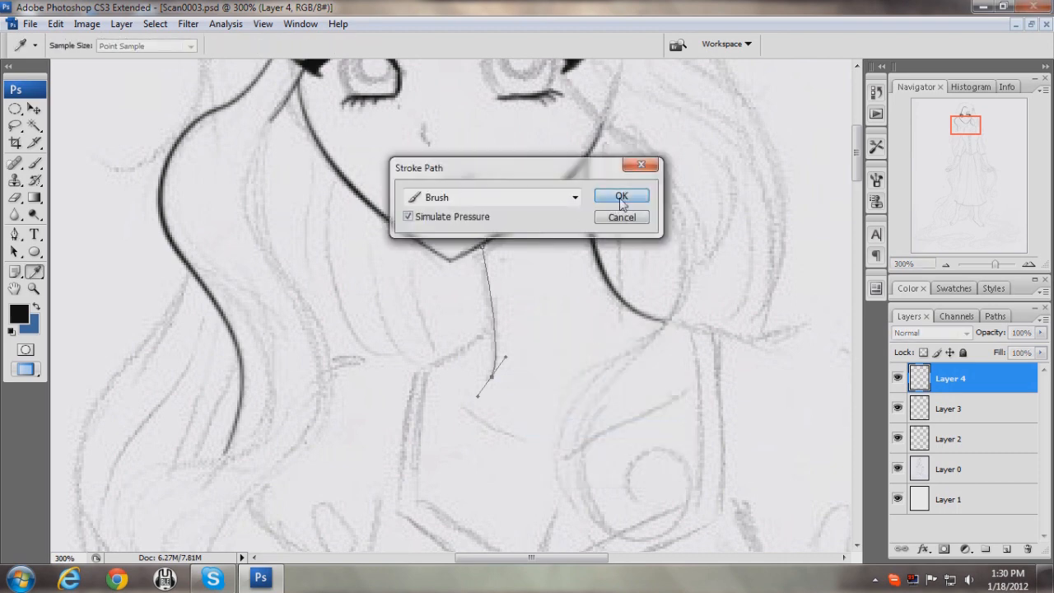
left_click(624, 196)
key("p")
right_click(515, 305)
left_click(552, 329)
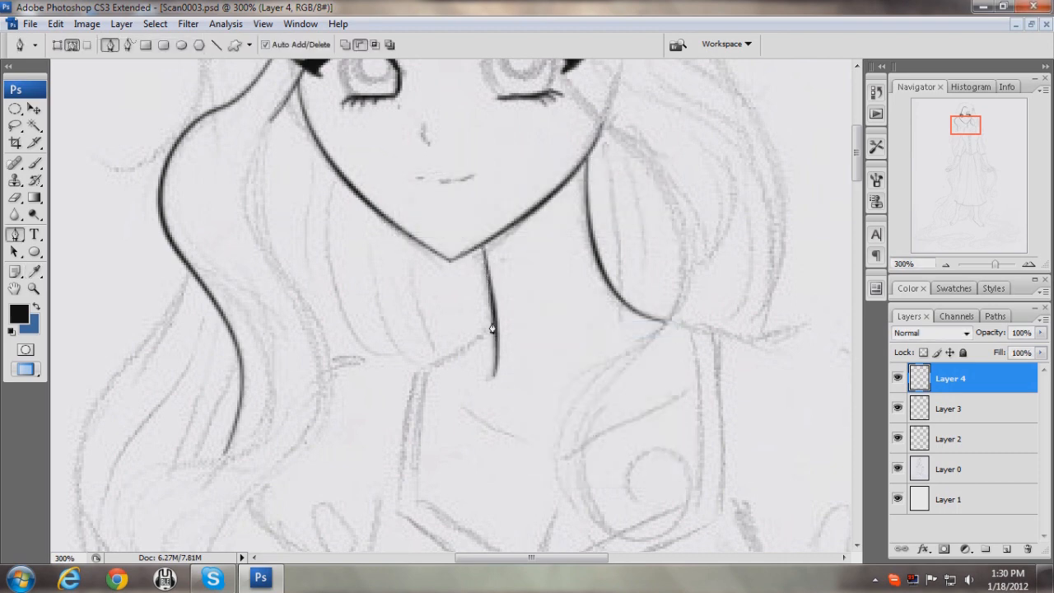
- Ink the left shoulder line from the neck to the dress strap by stroking a Pen tool path with Brush and Simulate Pressure, and delete the path
left_click_drag(429, 368, 383, 393)
right_click(458, 427)
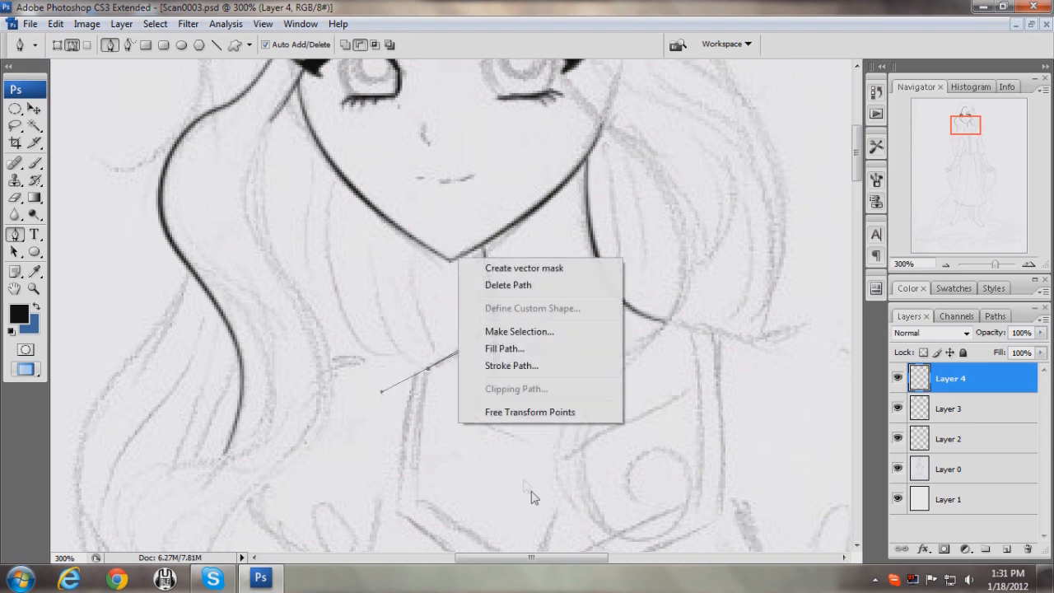
left_click(537, 366)
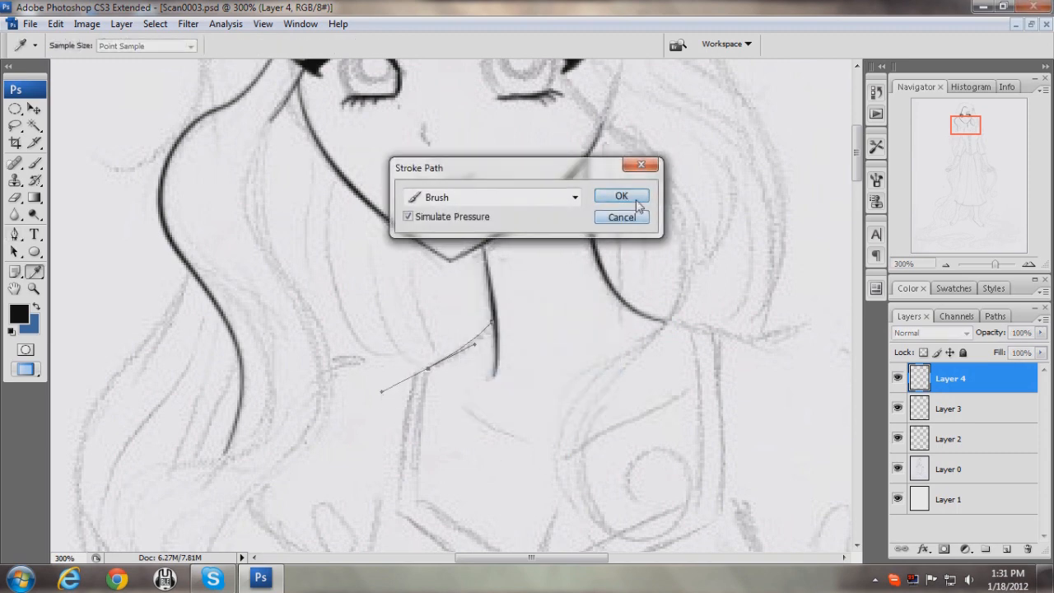
left_click(617, 196)
right_click(548, 311)
left_click(591, 336)
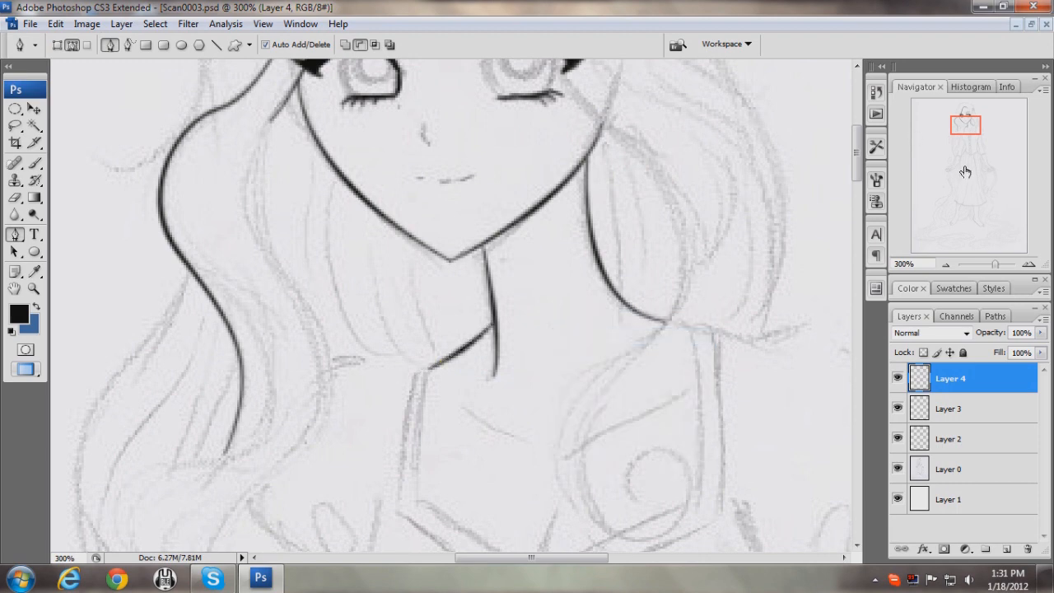
- Extend the right shoulder line with a short Pen tool path to the dress strap, stroke it with Brush, and delete the path
left_click_drag(973, 130, 981, 132)
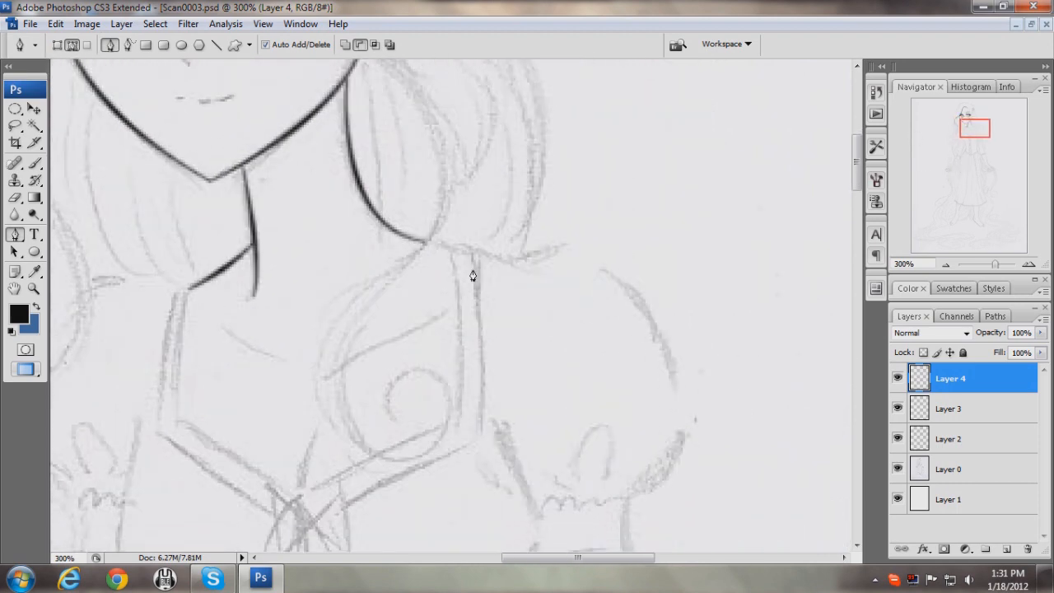
left_click(420, 241)
left_click_drag(449, 248, 461, 249)
right_click(481, 220)
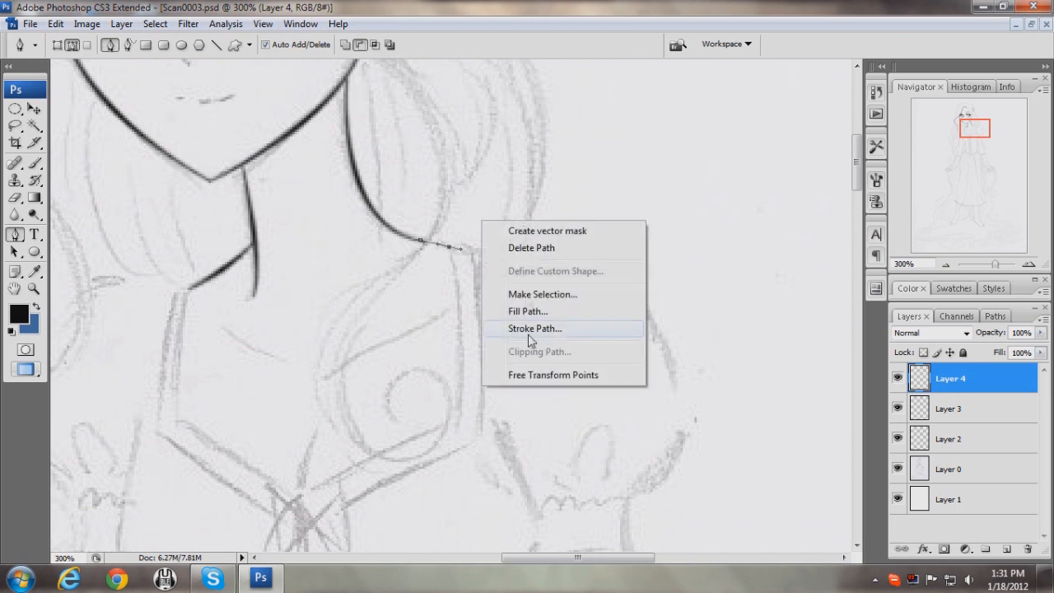
left_click(532, 332)
left_click(622, 195)
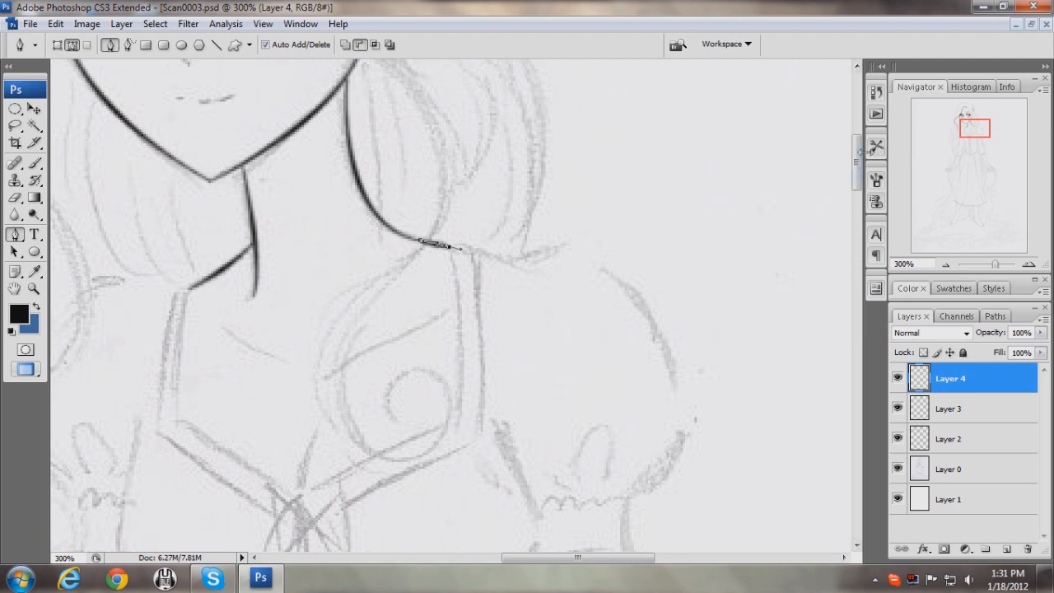
right_click(445, 245)
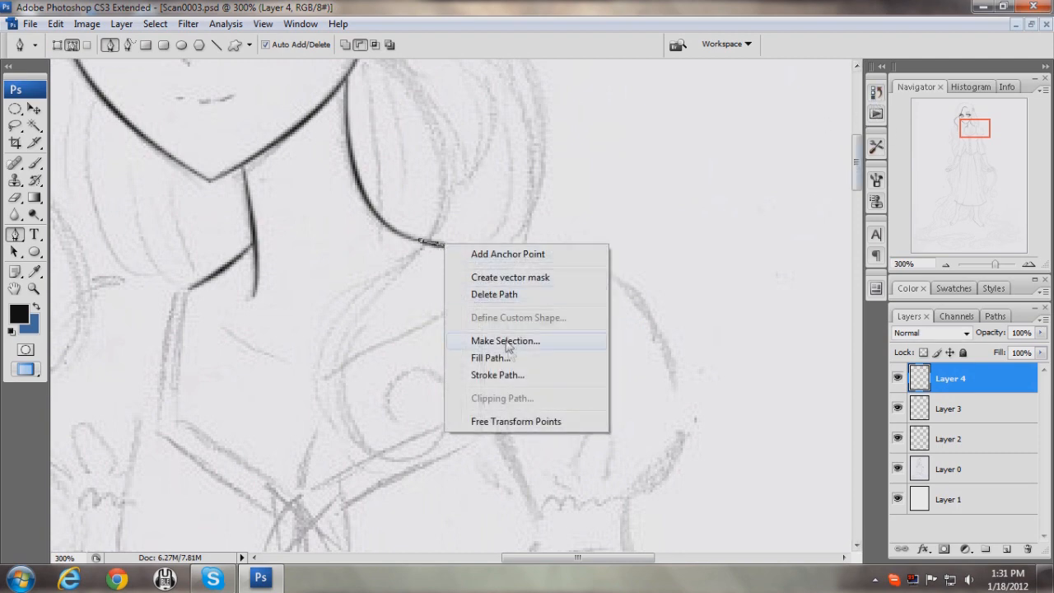
left_click(495, 294)
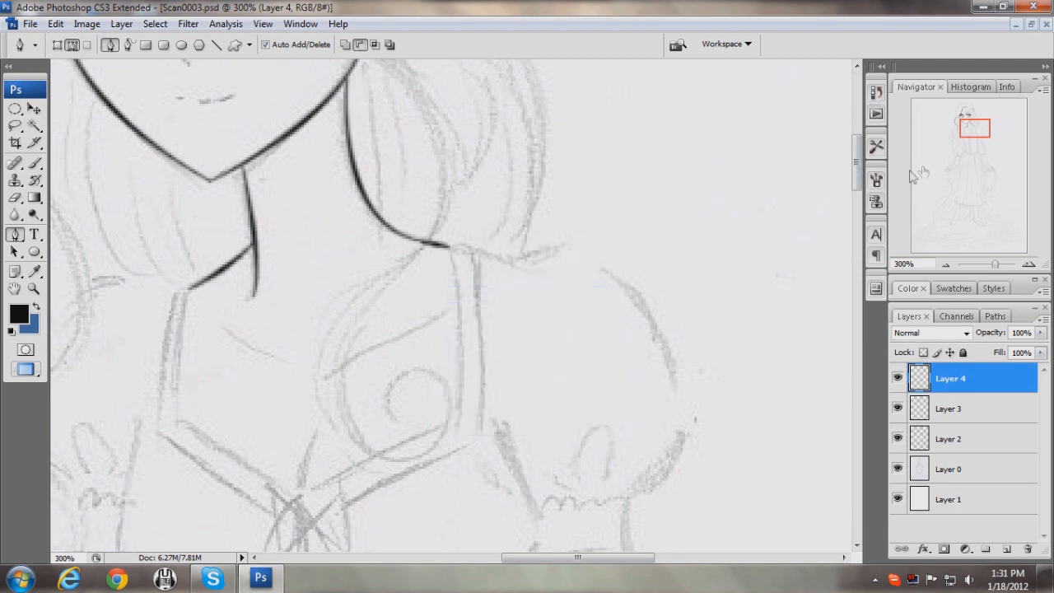
- Draw a Pen tool path along the left half of the dress neckline, from the shoulder line down to the centre point above the lacing
left_click_drag(969, 127, 968, 134)
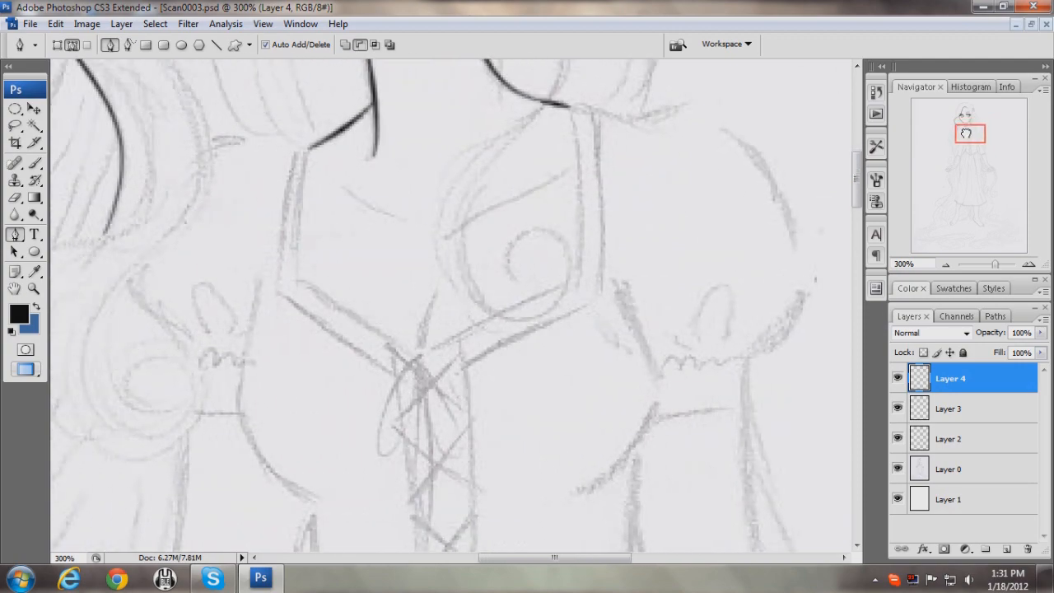
left_click(307, 148)
left_click_drag(296, 278, 302, 306)
left_click(414, 360)
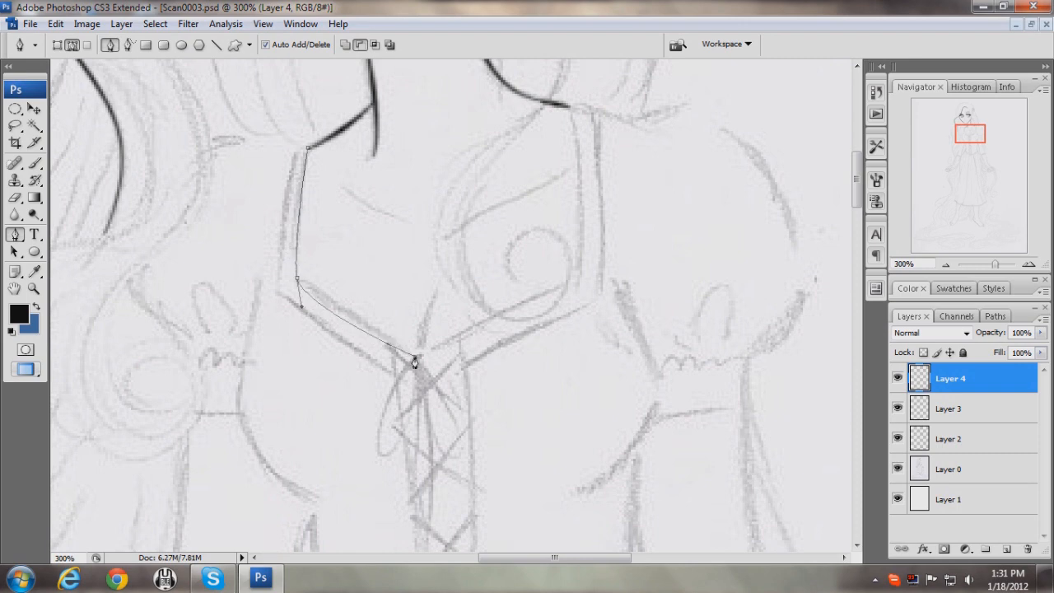
key("ctrl+z")
left_click(415, 361)
left_click_drag(430, 372, 447, 382)
right_click(440, 355)
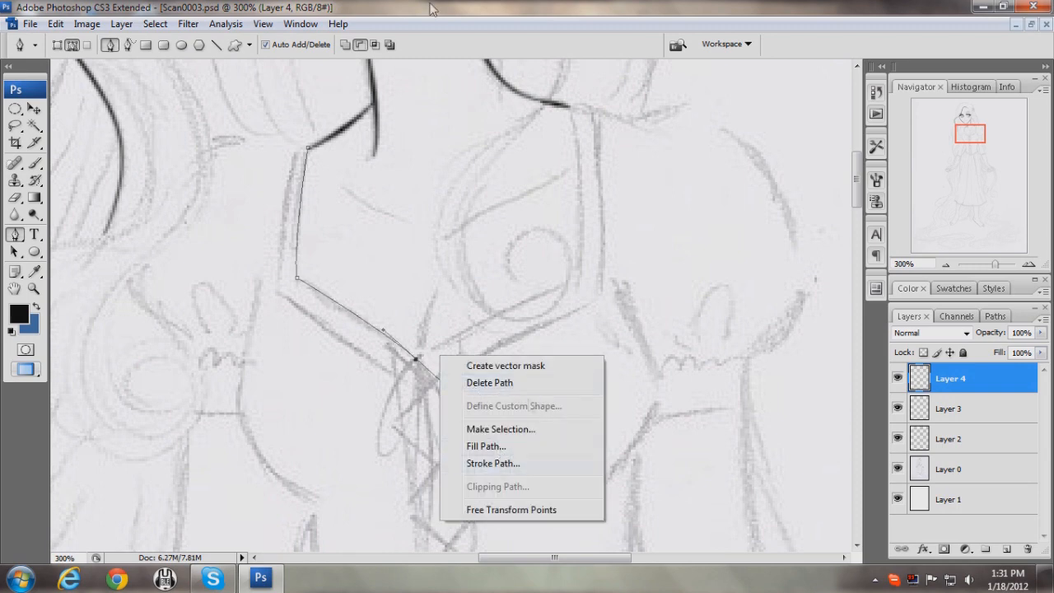
left_click(328, 6)
- Continue the neckline path from the centre point to the right corner and up to the end of the right shoulder line
left_click(416, 360, "alt")
left_click_drag(578, 280, 658, 258)
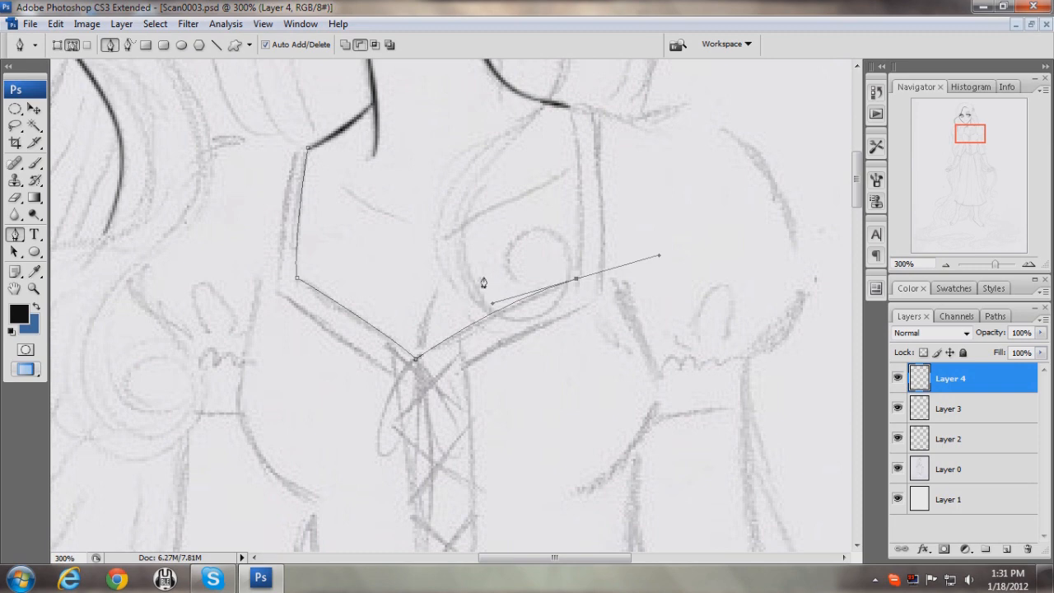
left_click(577, 279)
left_click_drag(566, 104, 538, 170)
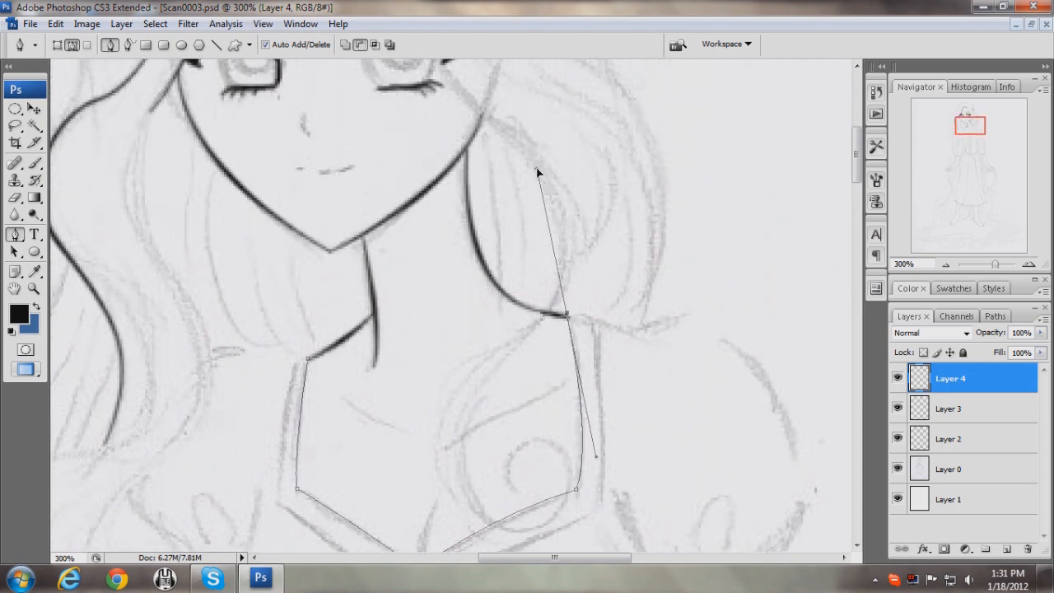
key("ctrl+z")
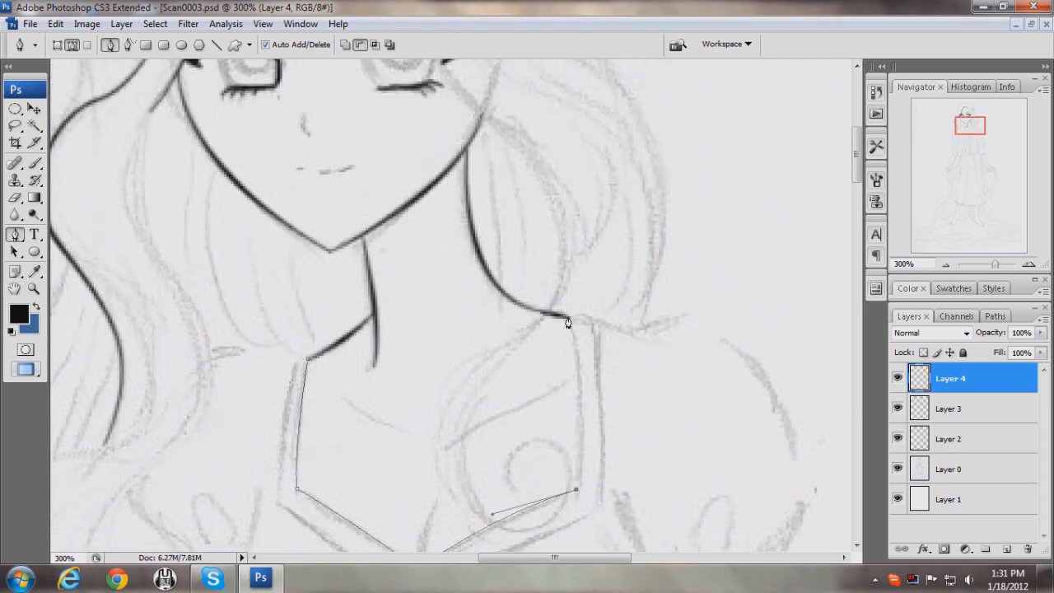
left_click_drag(568, 317, 549, 258)
- Stroke the neckline path with Brush and Simulate Pressure, and delete the path
right_click(617, 341)
left_click(669, 448)
left_click(610, 195)
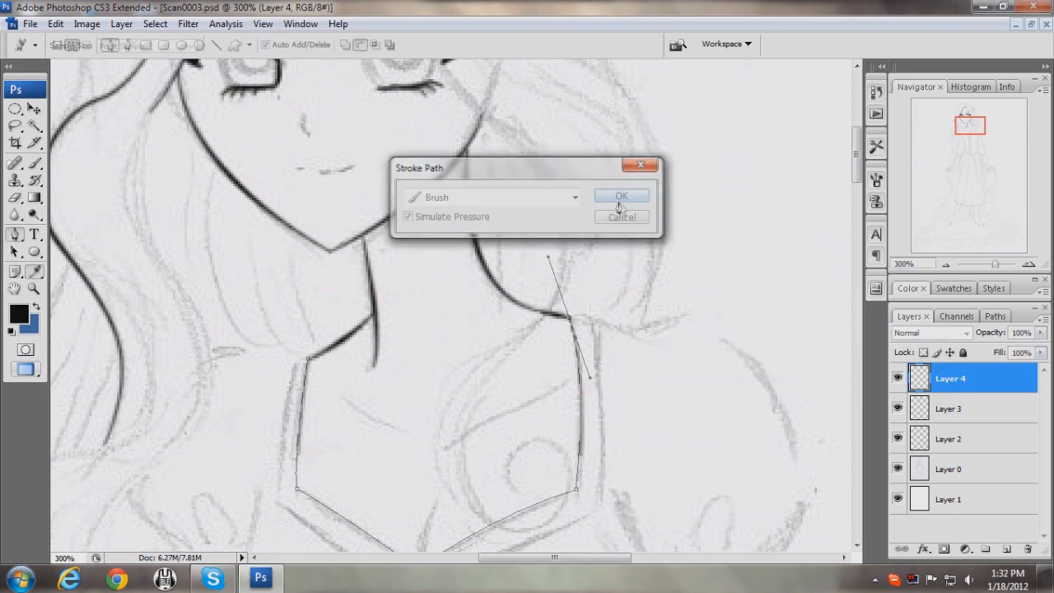
right_click(656, 315)
left_click(690, 340)
- Zoom out to 200% and check the inked lines alone by hiding the sketch on Layer 0, and show it again
mouse_move(970, 125)
left_mouse_down()
mouse_move(955, 103)
mouse_move(966, 117)
left_mouse_up()
left_click(34, 289)
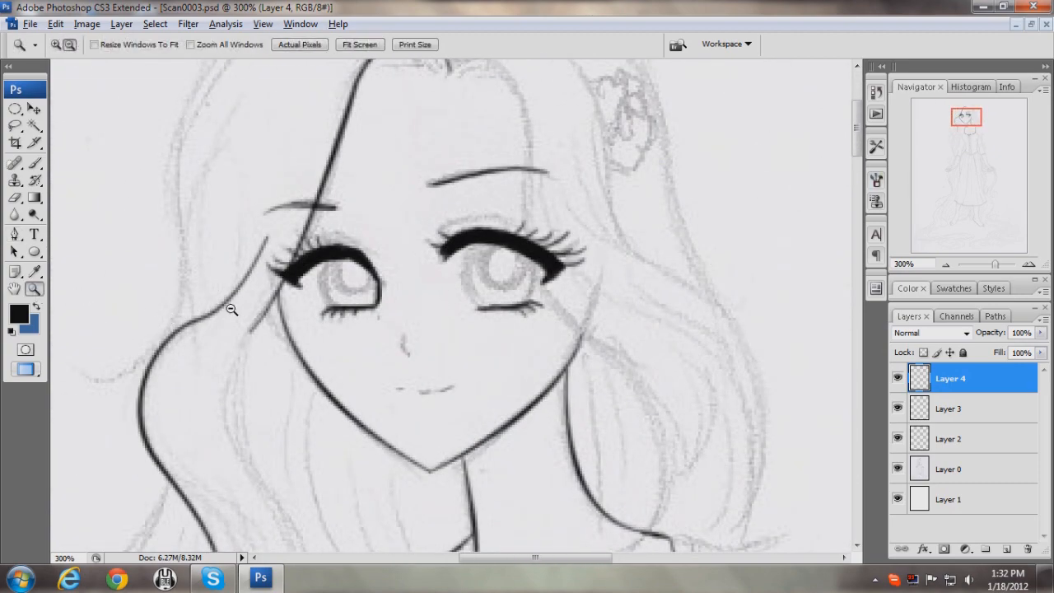
left_click(231, 308, "alt")
left_click_drag(962, 117, 965, 119)
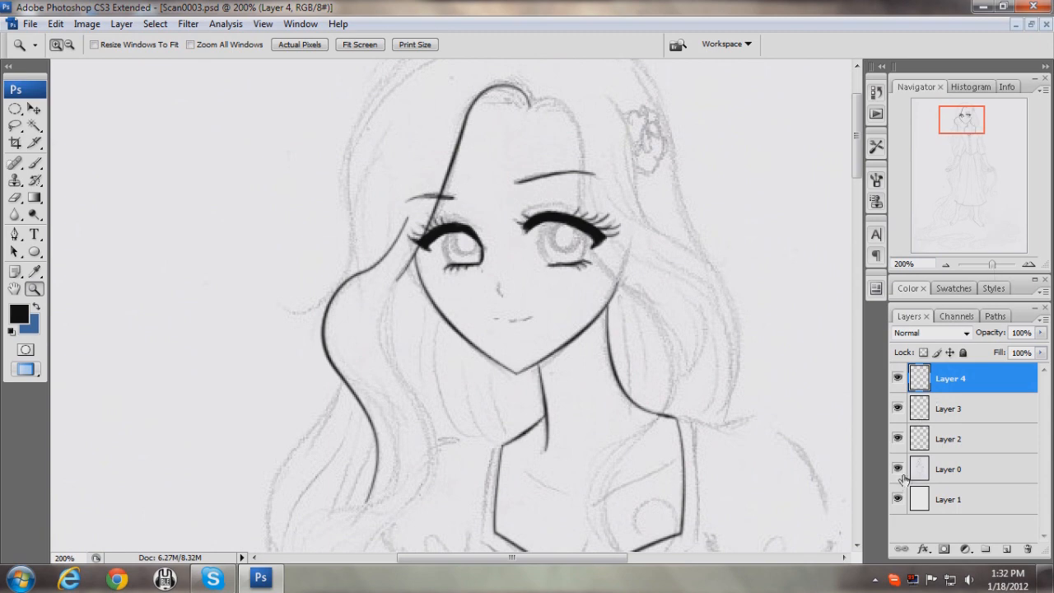
left_click(898, 471)
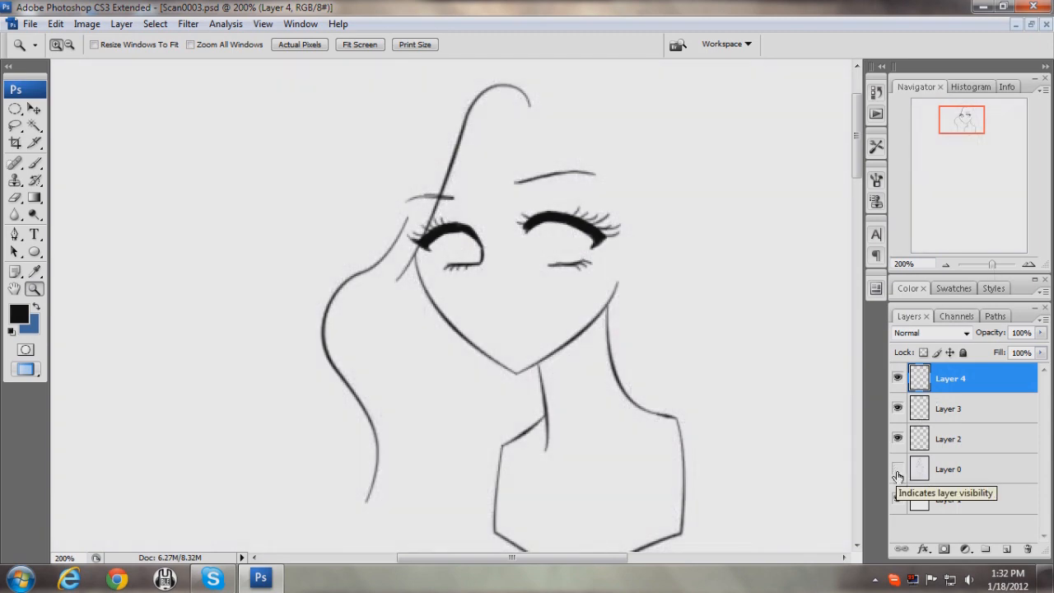
left_click(897, 471)
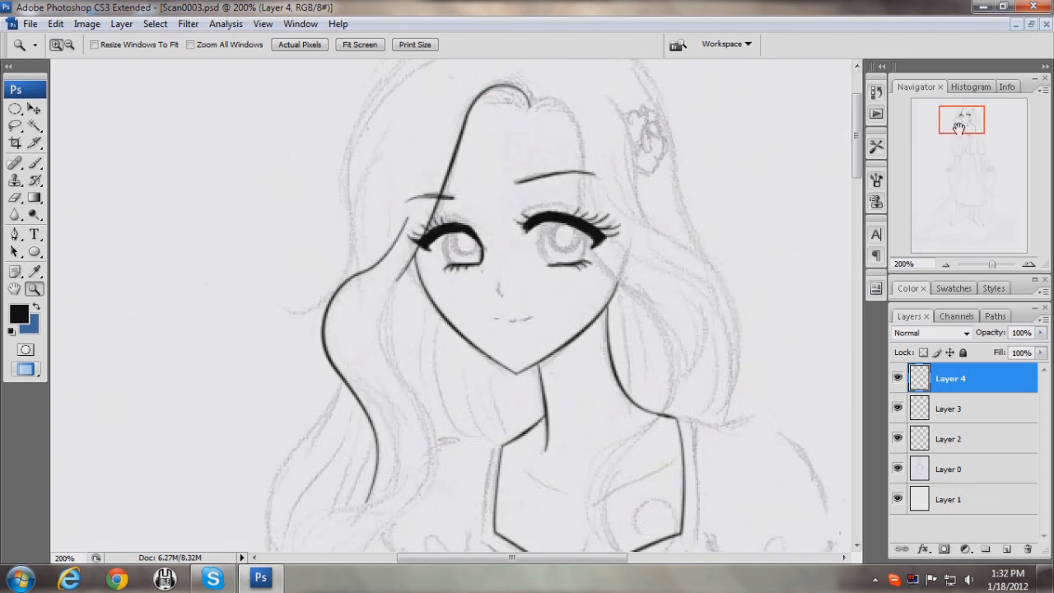